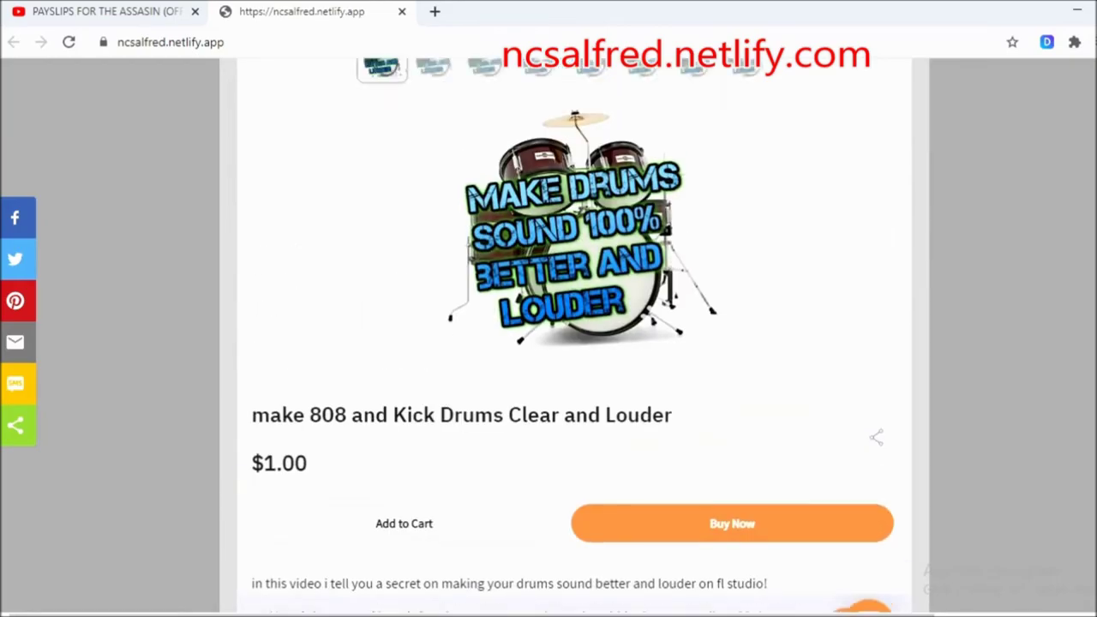
scroll(574, 343, up, 4)
scroll(574, 343, down, 4)
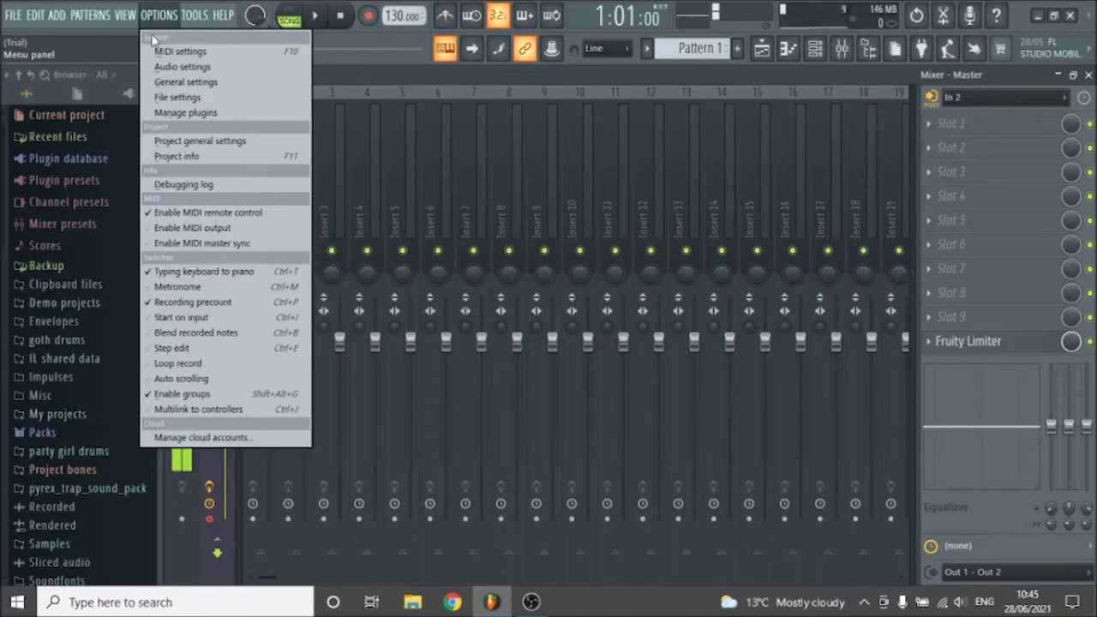
Select FL Studio ASIO as the audio device and check its ASIO panel for buffer length, input and output
click(165, 68)
click(414, 97)
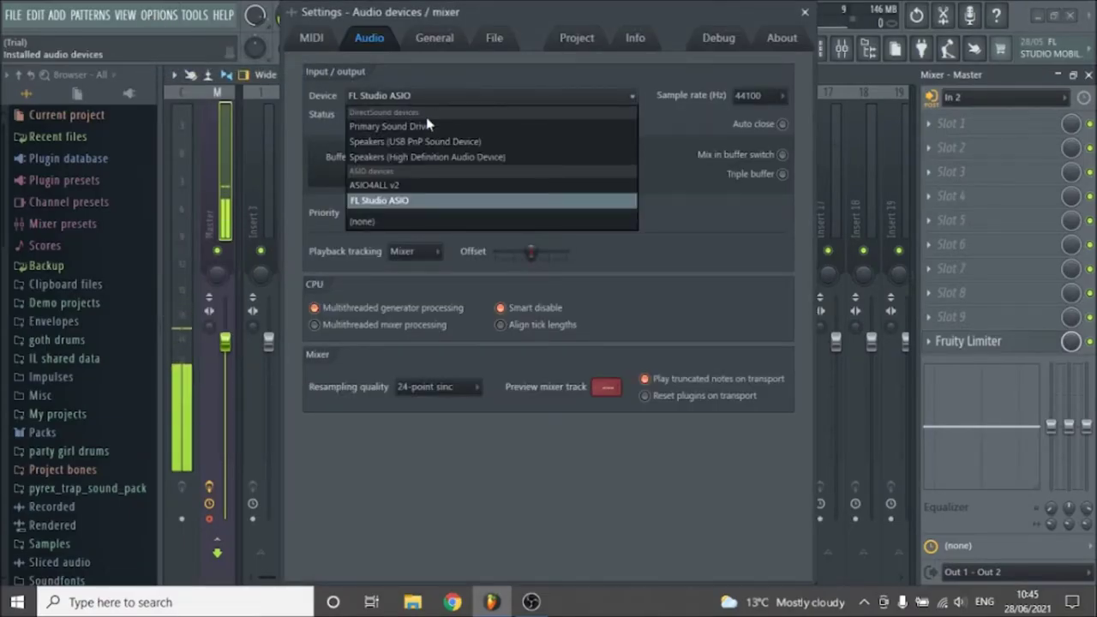
click(422, 206)
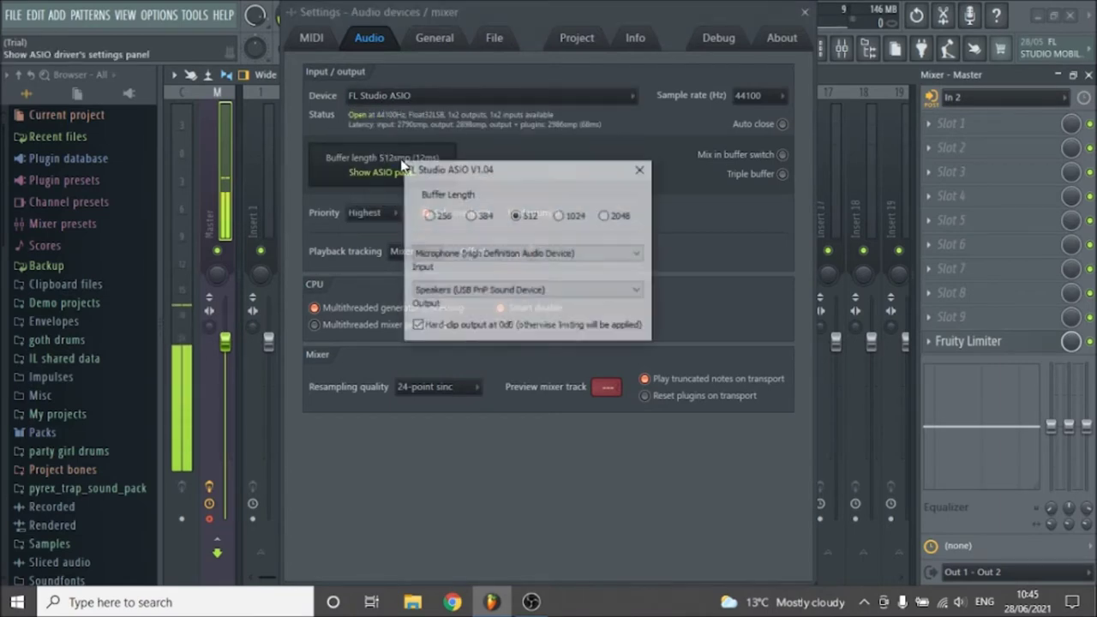
click(642, 169)
click(805, 12)
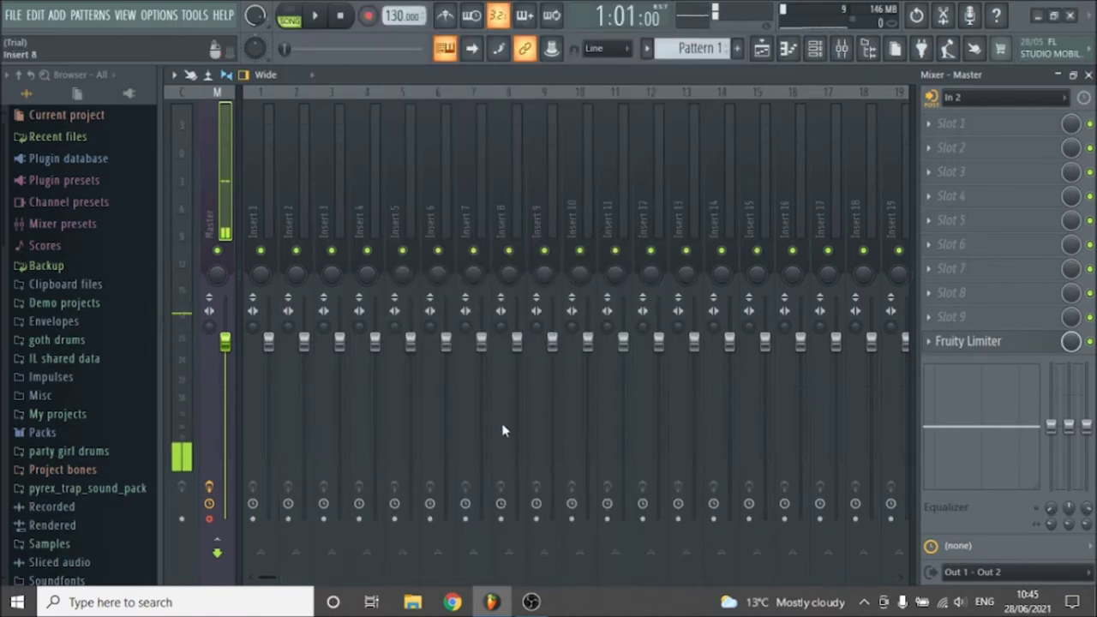
Set the Master mixer track's audio input to the mono source In 2
click(976, 96)
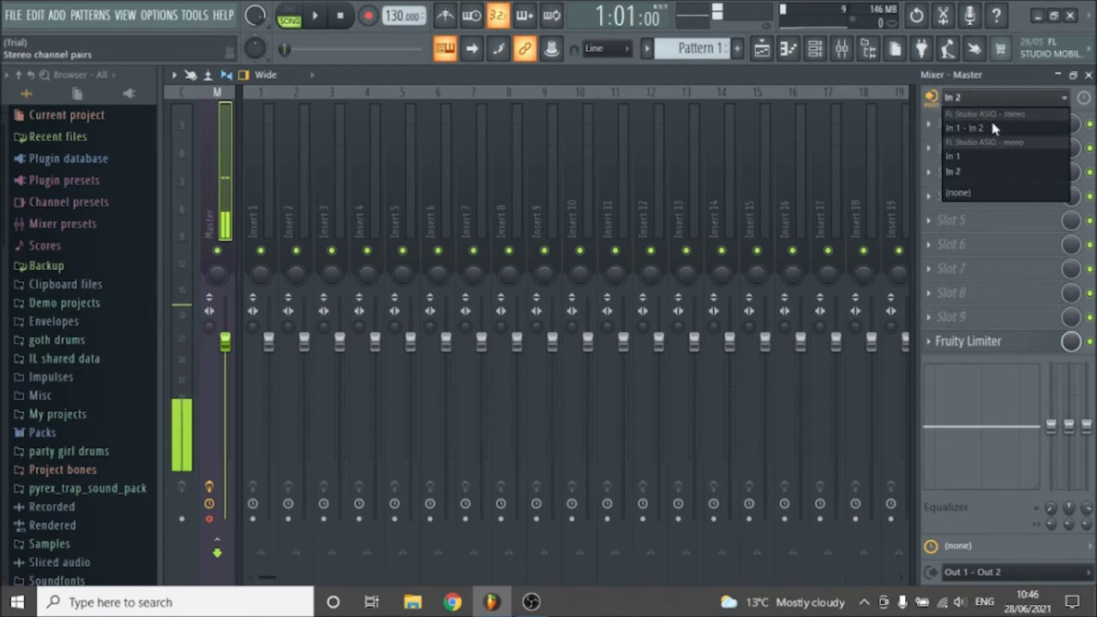
click(962, 174)
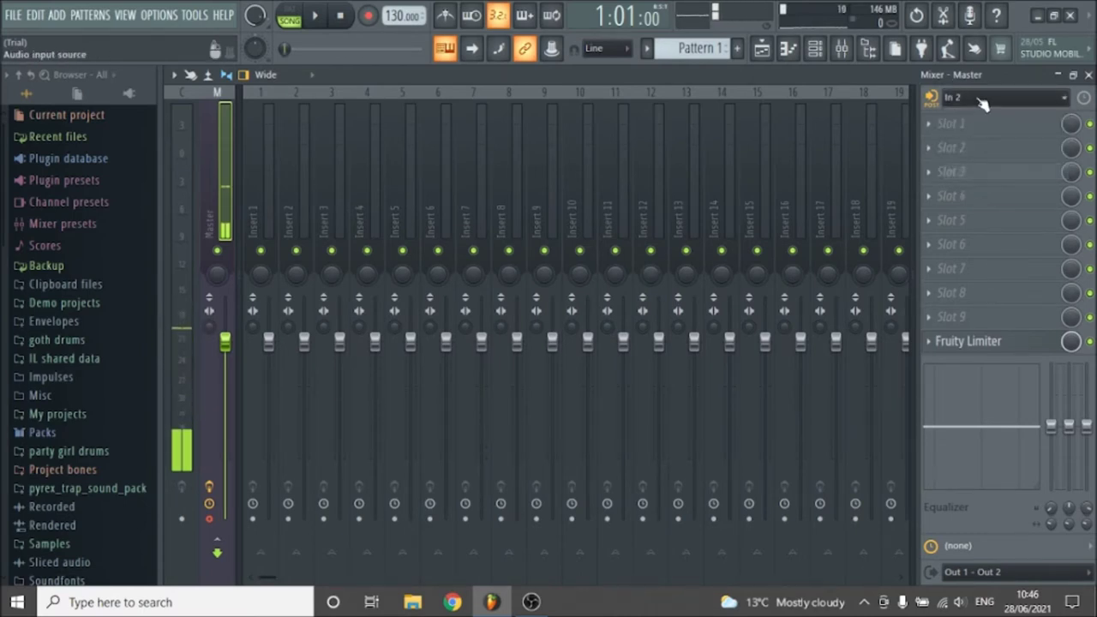
click(990, 99)
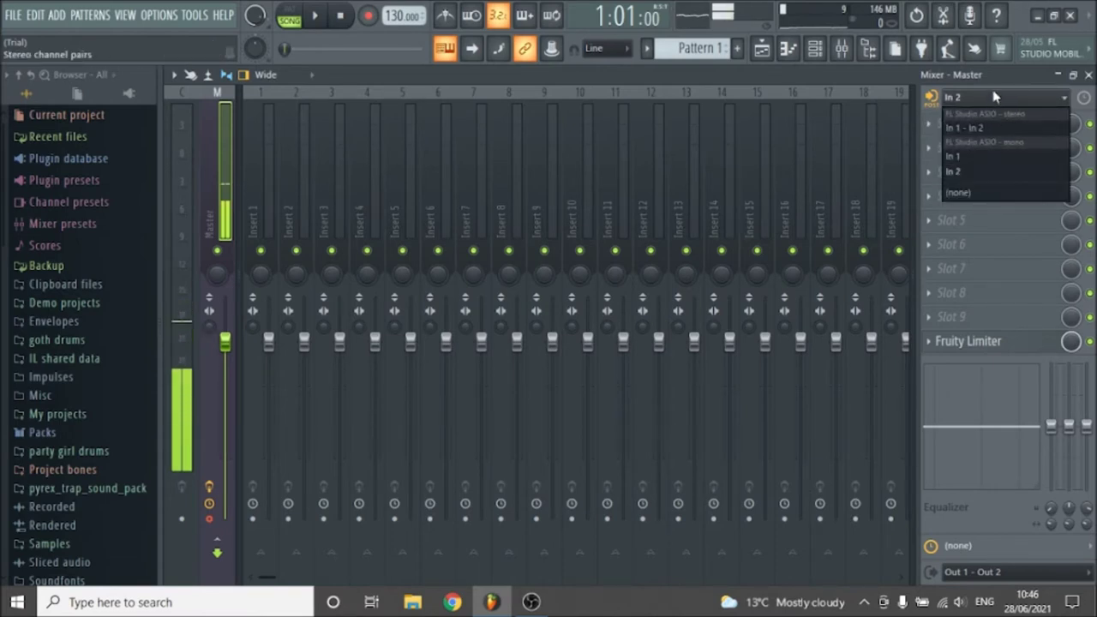
click(979, 101)
Load the Auto-Tune_Evo_VST effect into slot 1 of the Master track and move its window up so the whole interface shows
click(972, 127)
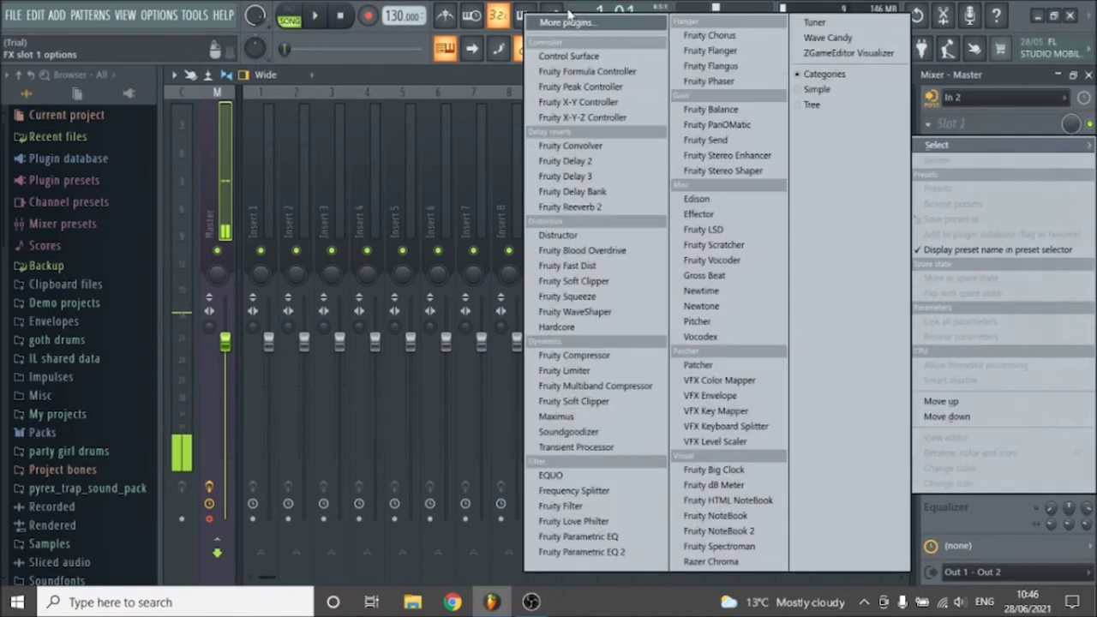
click(558, 25)
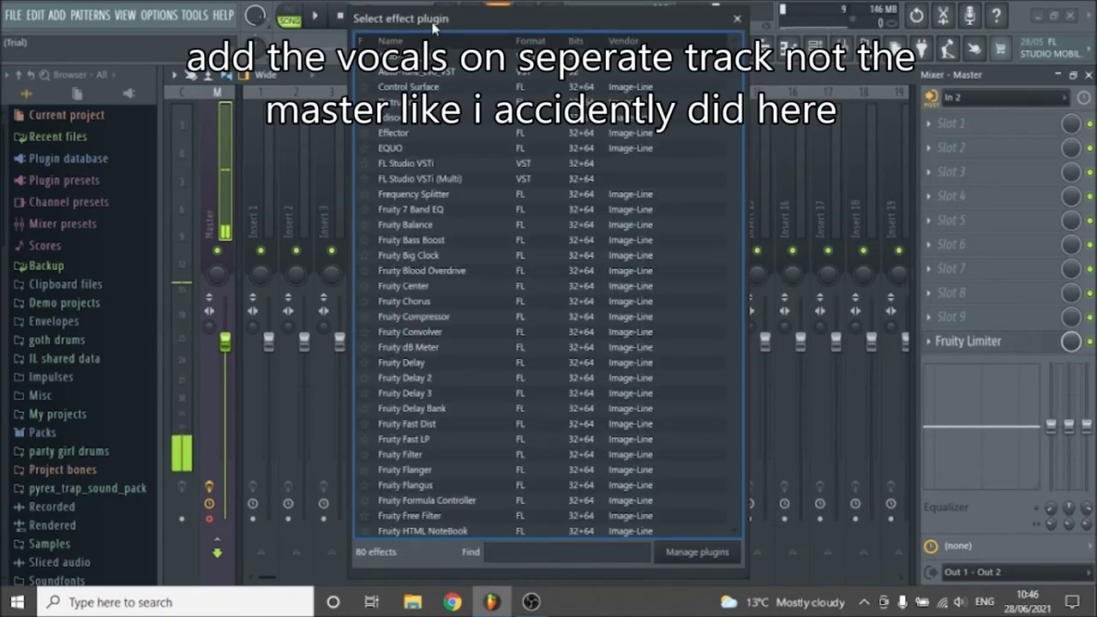
double_click(438, 74)
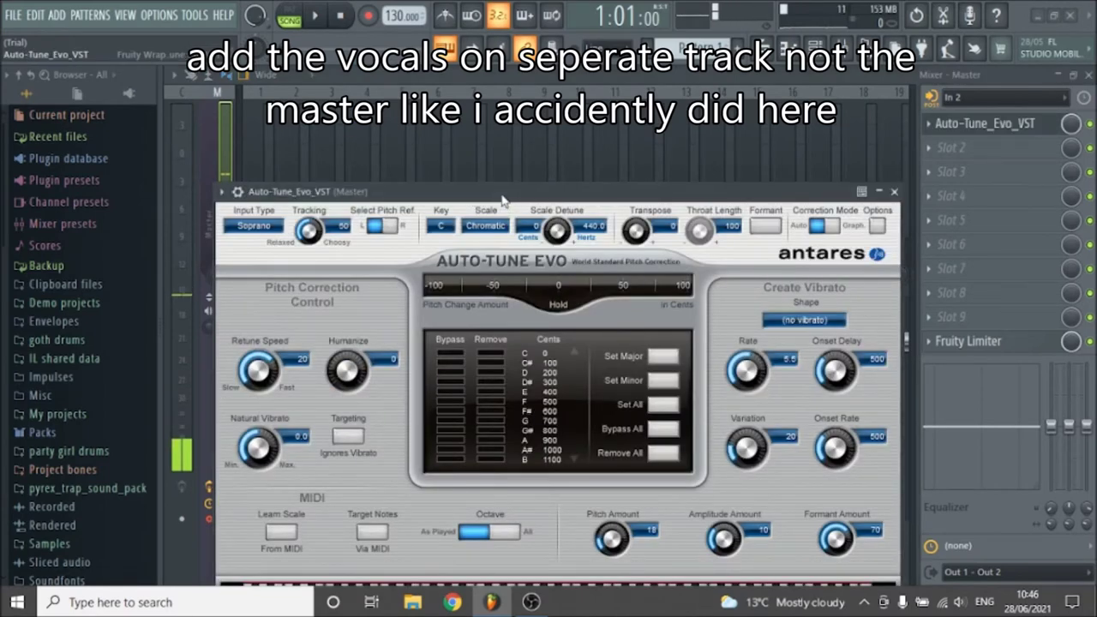
drag(513, 196, 495, 74)
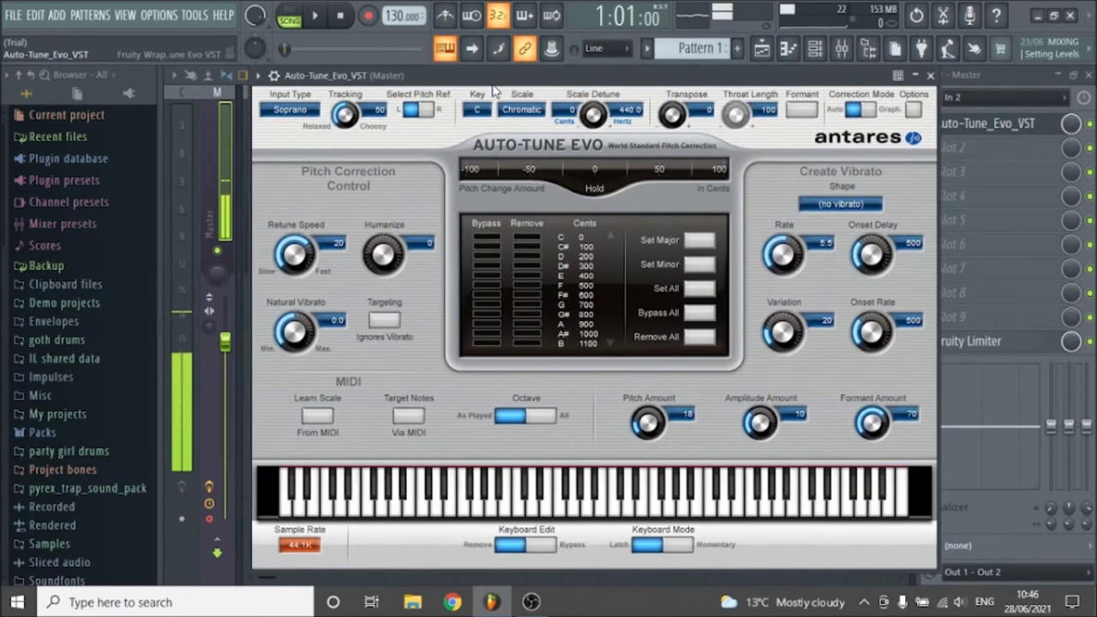
Set the Auto-Tune key to G and the scale to Minor
click(485, 115)
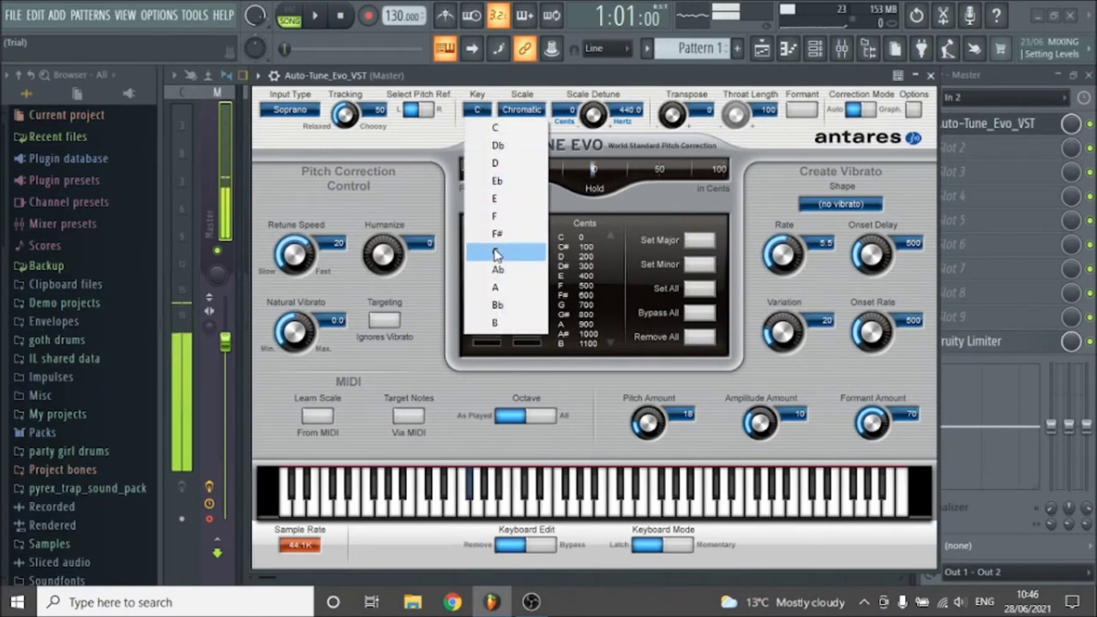
click(498, 252)
click(523, 110)
click(566, 91)
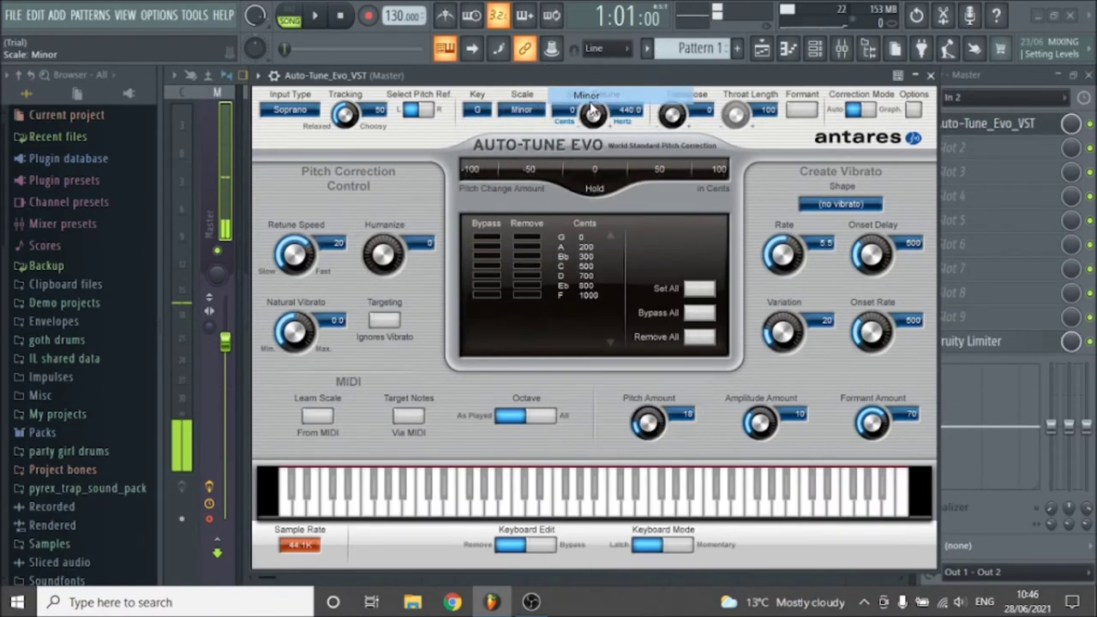
Set the Auto-Tune retune speed to 0 and the input type to Low Male
drag(294, 253, 294, 296)
click(290, 110)
click(290, 163)
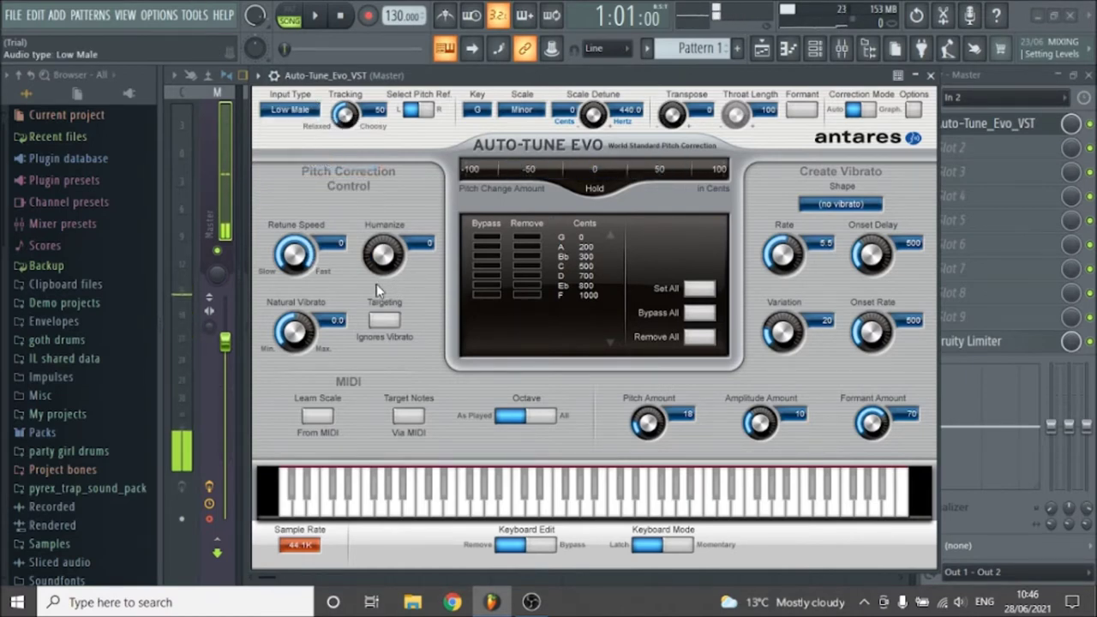
Set Auto-Tune's pitch amount to 100, vibrato variation, onset delay and onset rate to 0, and vibrato rate to 0.1; close the plugin
drag(660, 413, 678, 369)
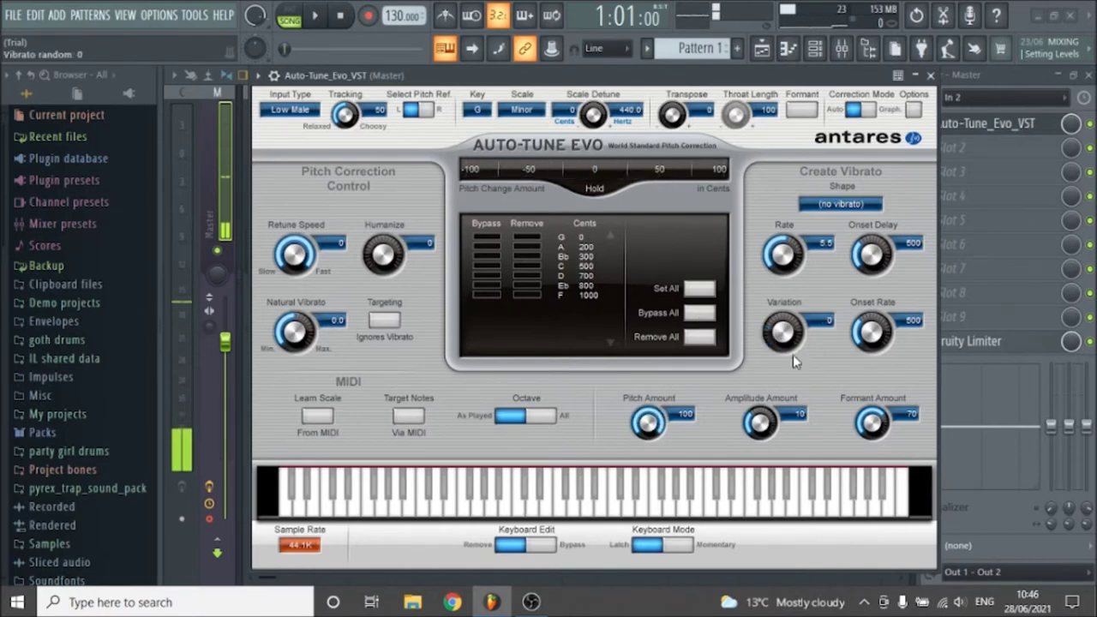
drag(782, 255, 783, 343)
drag(872, 255, 872, 383)
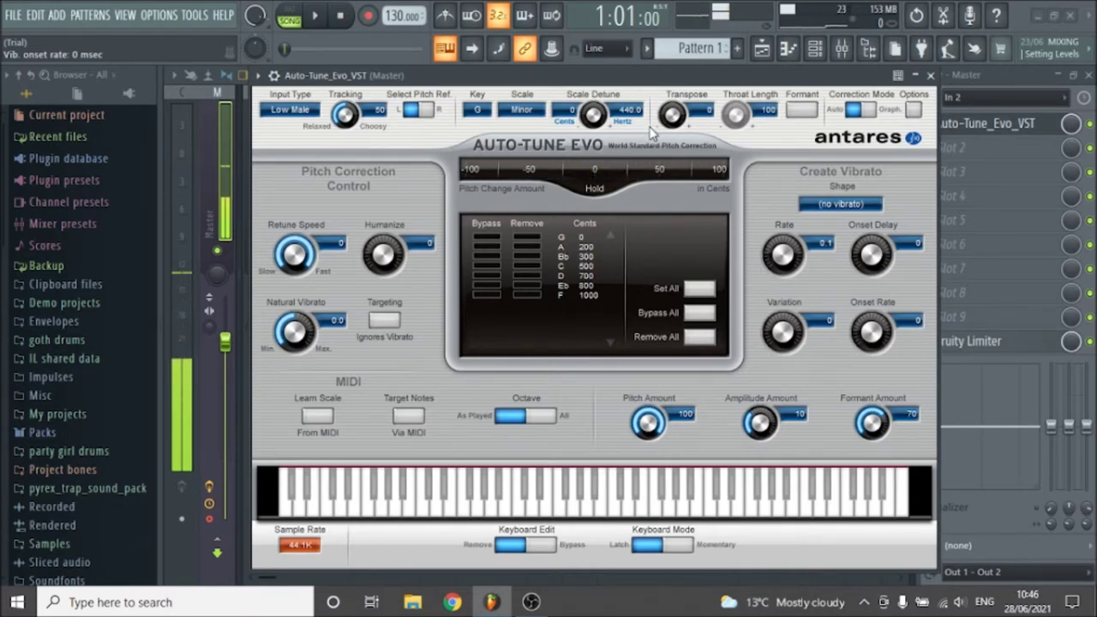
click(935, 77)
Load Fruity Reeverb 2 into slot 2 of the Master track and lower its mix level to about 44%
click(963, 147)
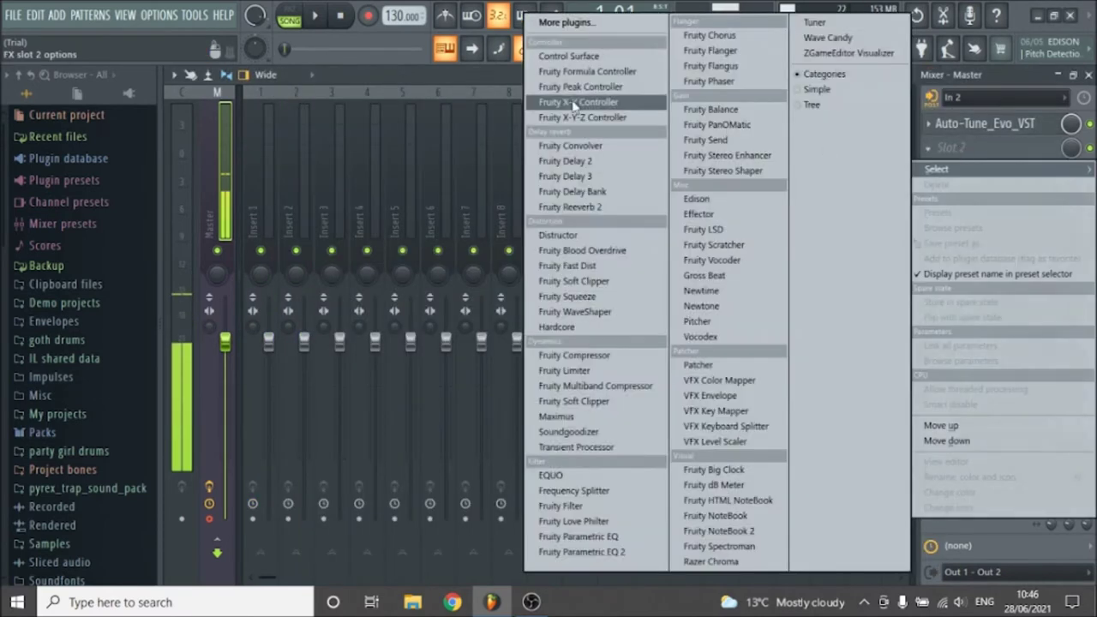
click(595, 209)
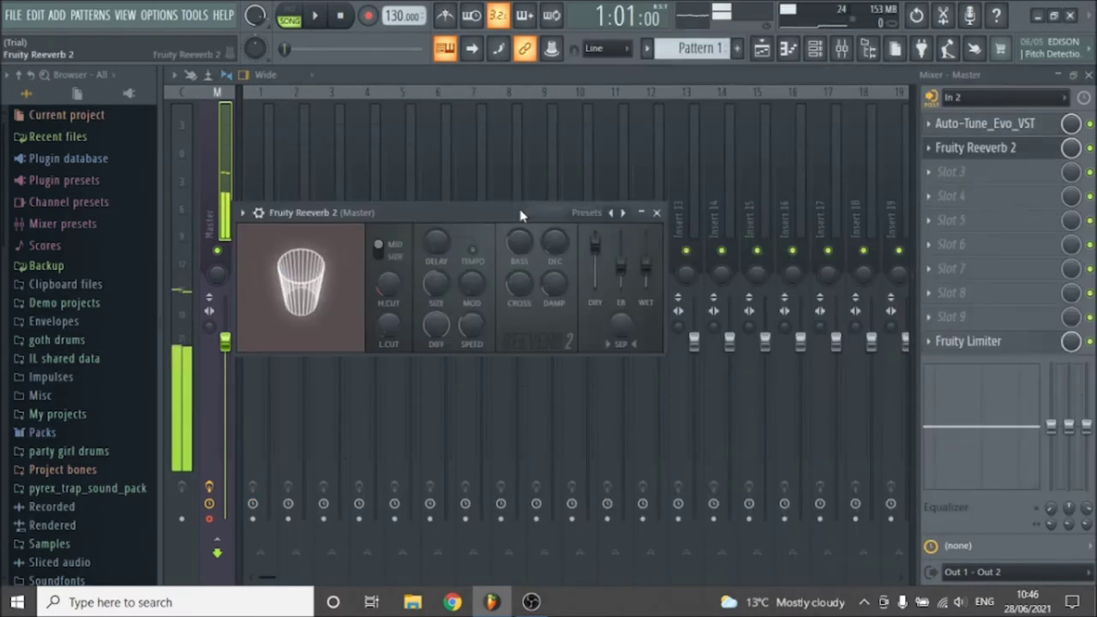
click(661, 209)
mouse_move(1066, 149)
mouse_down()
mouse_move(1066, 172)
mouse_move(1061, 159)
mouse_up()
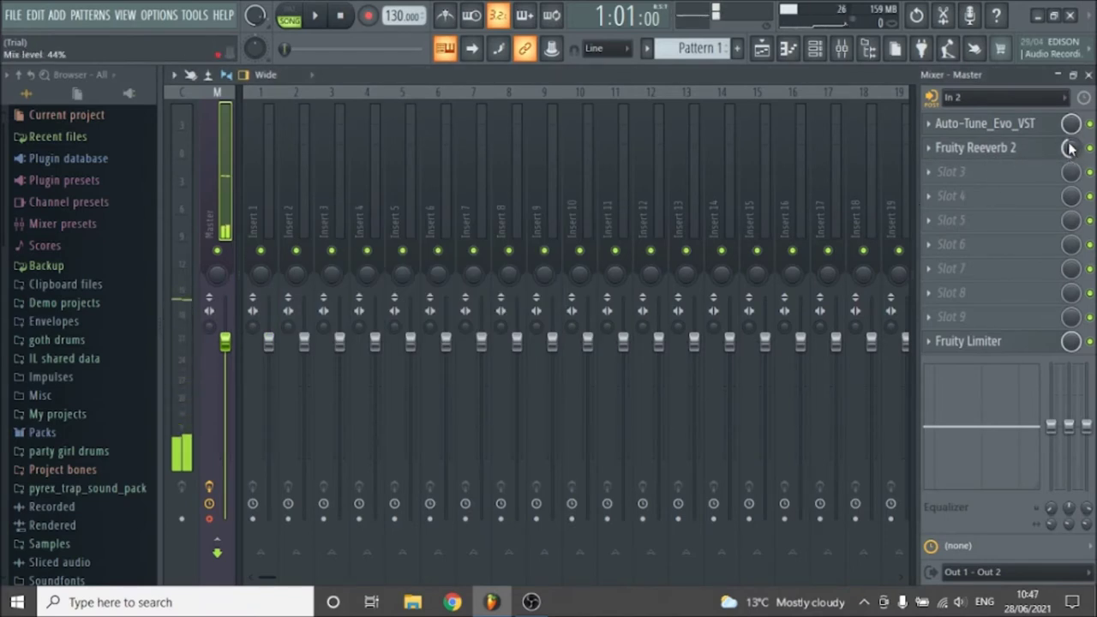
Load Fruity Chorus into slot 3 of the Master track and lower its mix level to about 27%
click(993, 175)
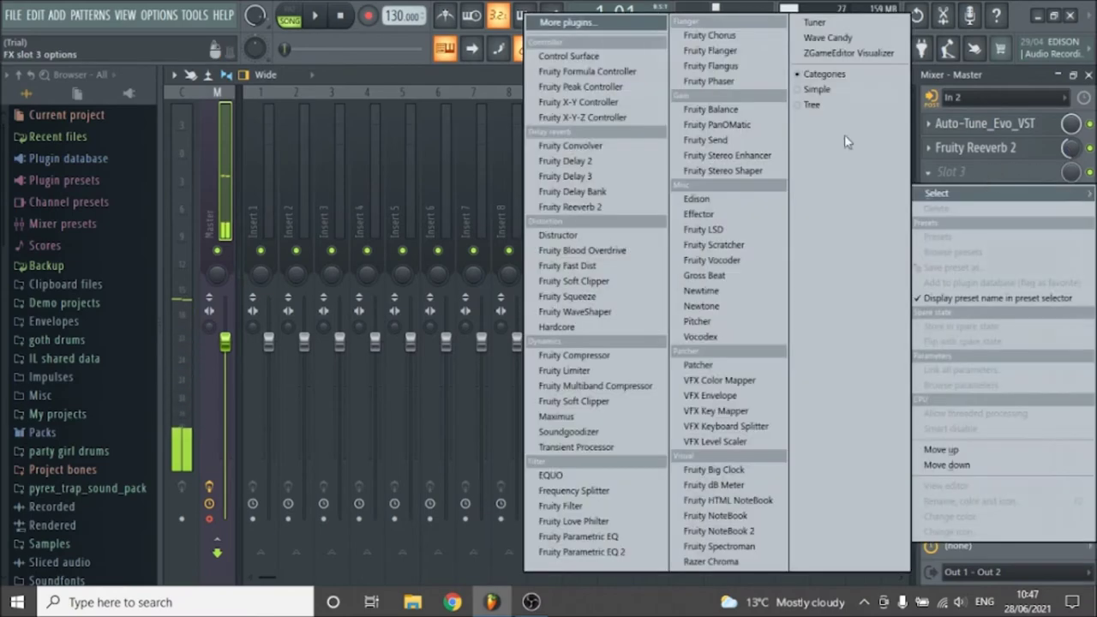
click(699, 36)
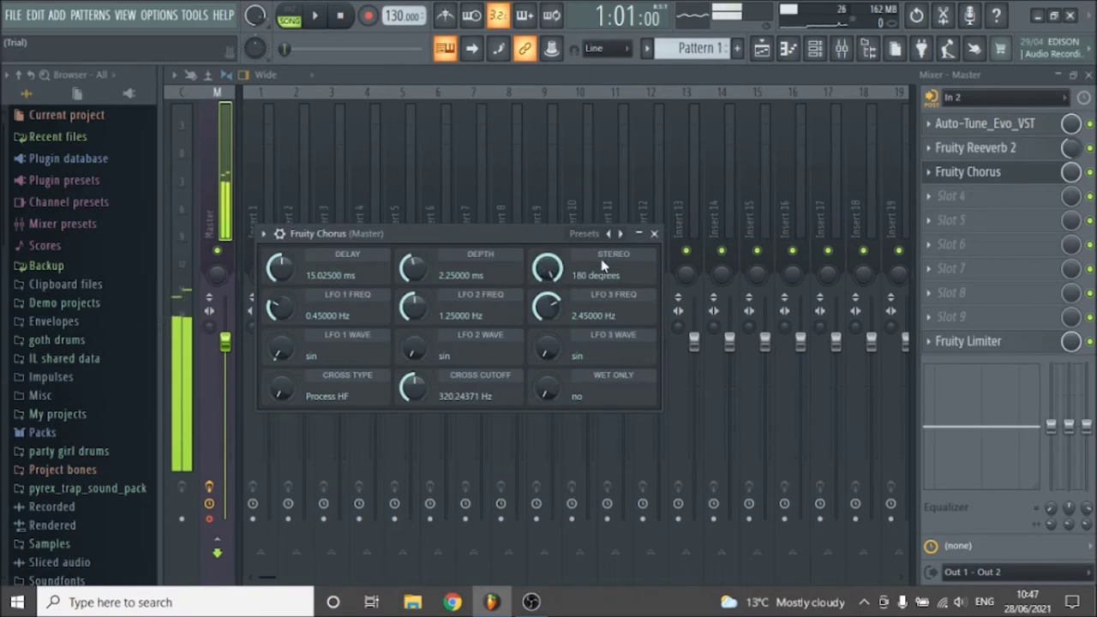
click(656, 234)
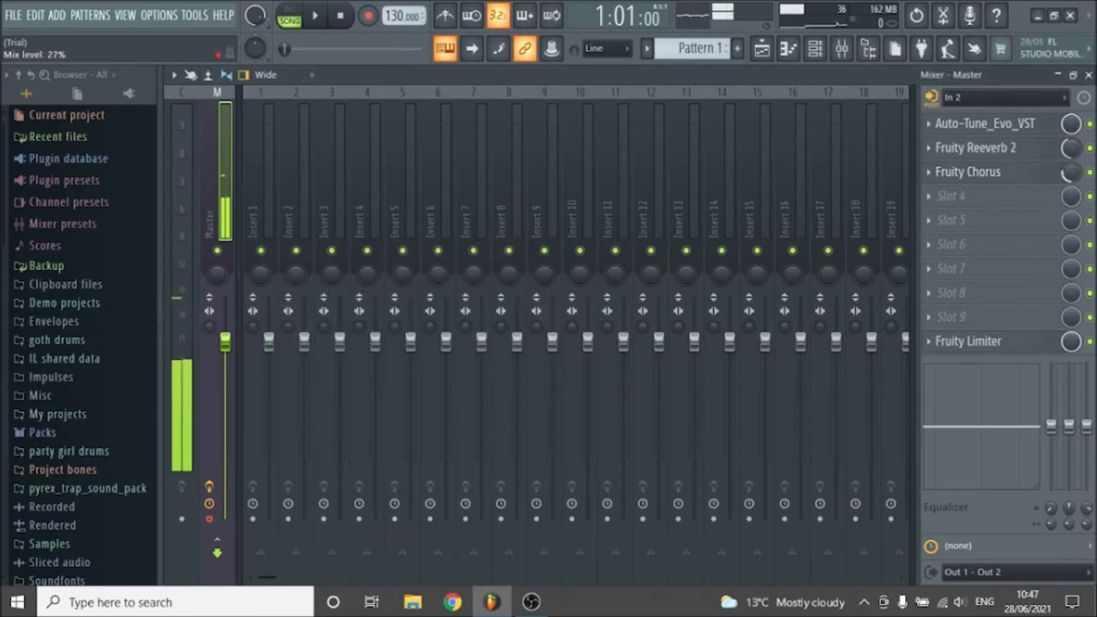
Load Fruity Delay 2 into slot 4 with a reduced mix level, and lower Fruity Reeverb 2's mix to about 22%
click(990, 207)
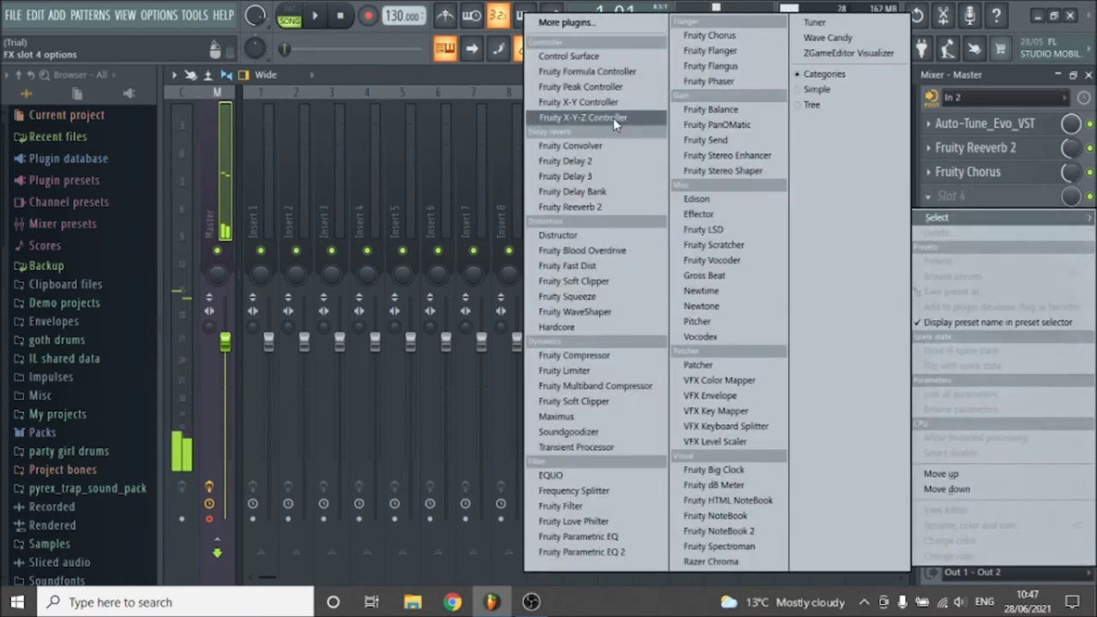
click(589, 162)
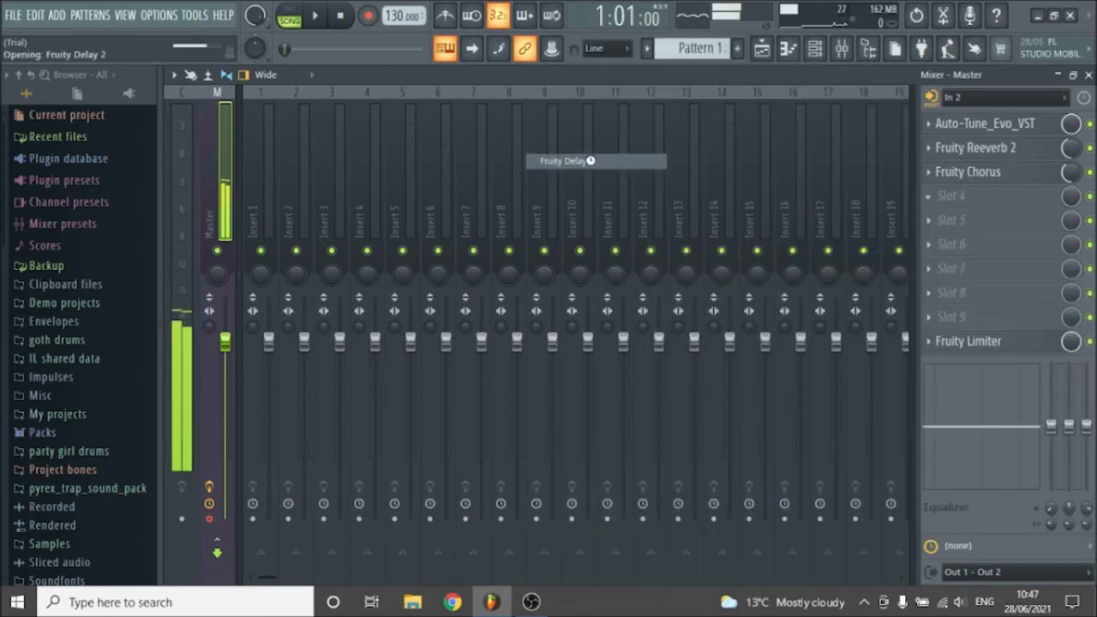
click(594, 255)
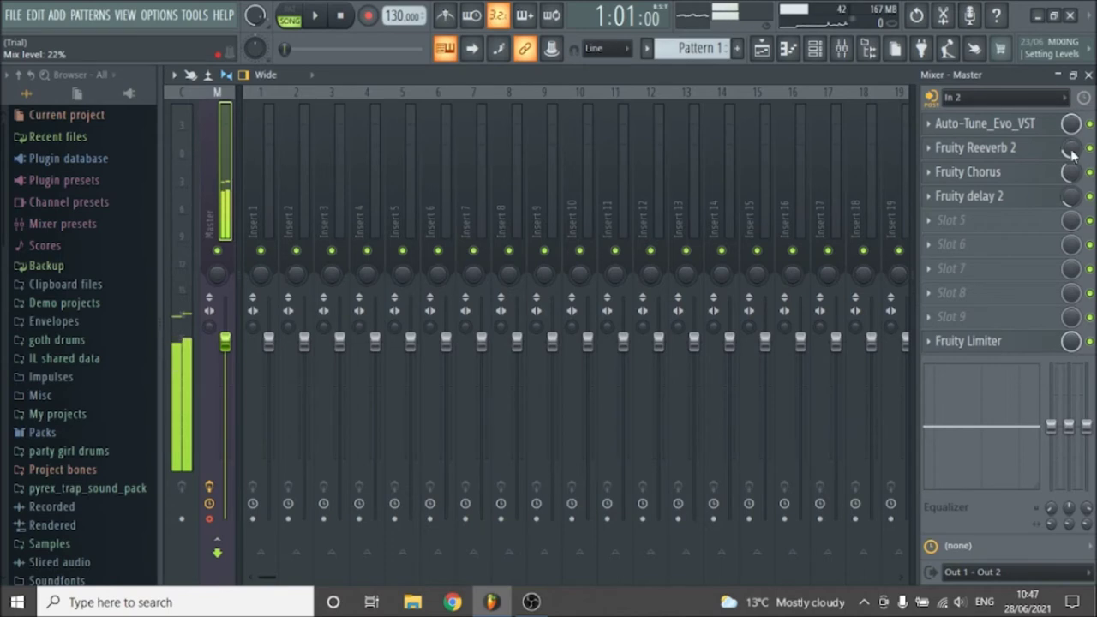
Load Fruity Compressor into slot 5 with the Vintage preset and lower its mix level to about 11%
click(976, 228)
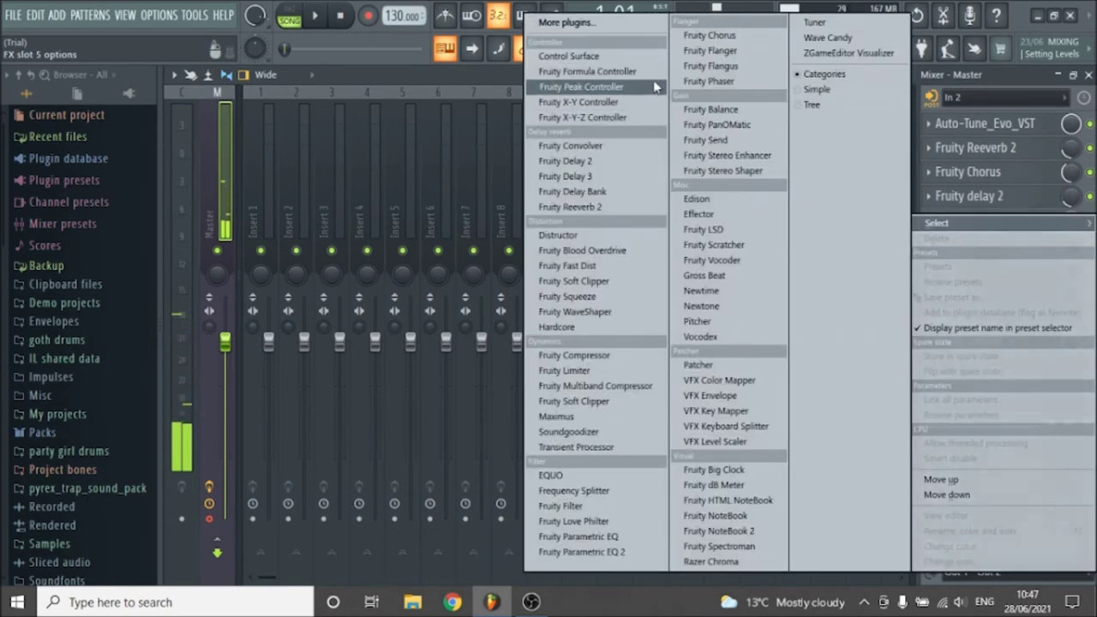
click(599, 359)
click(642, 279)
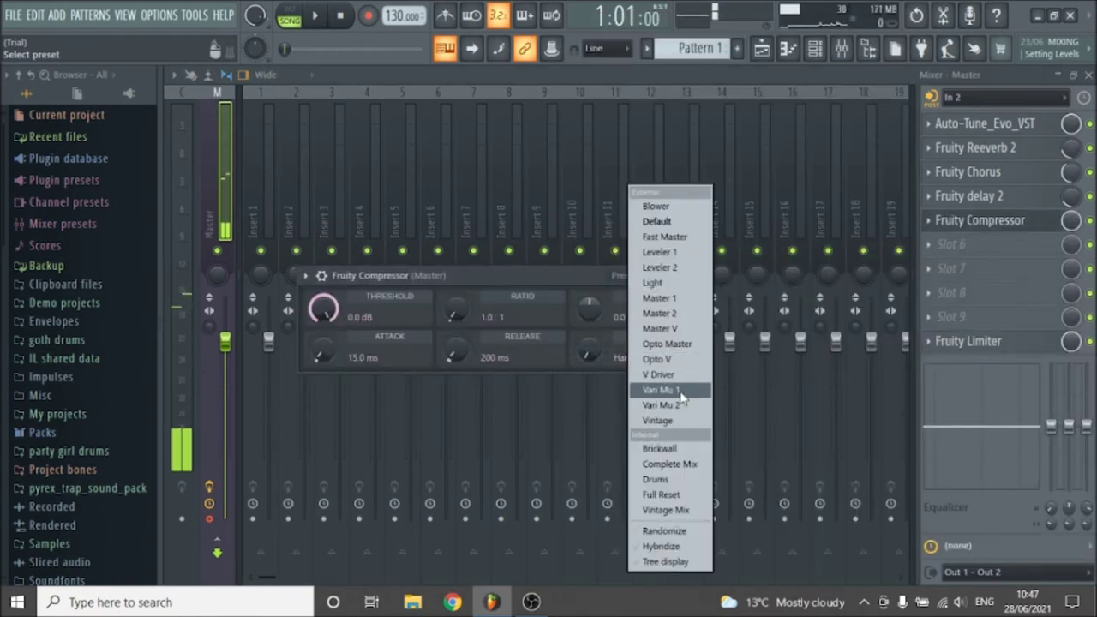
click(658, 421)
click(703, 276)
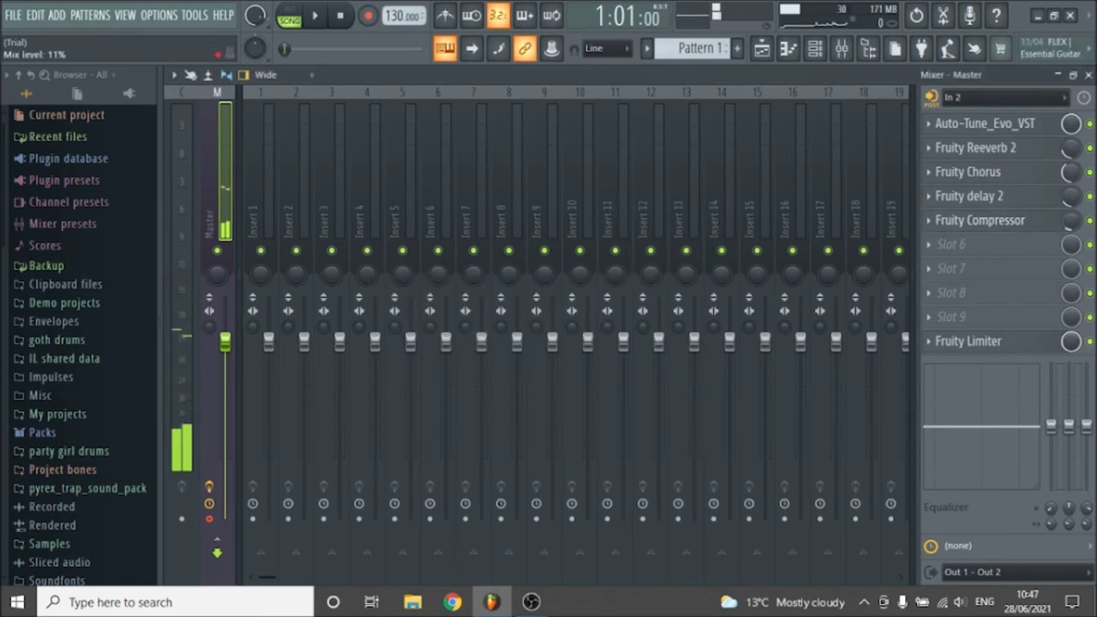
Load Soundgoodizer into slot 6 with mode C and lower its mix level to about 39%
click(1057, 249)
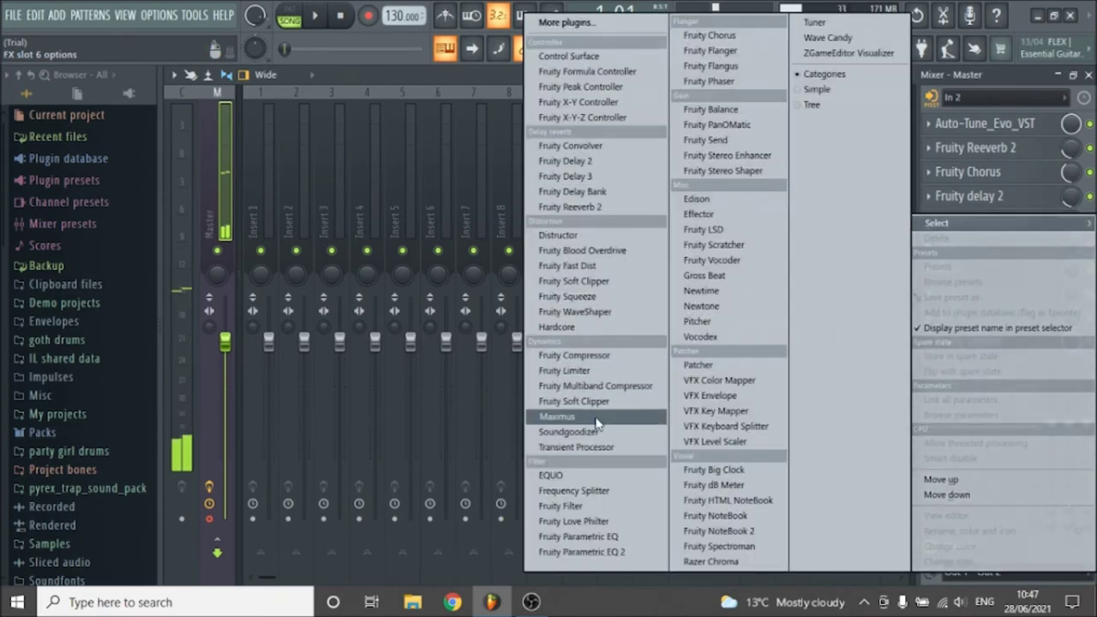
click(570, 433)
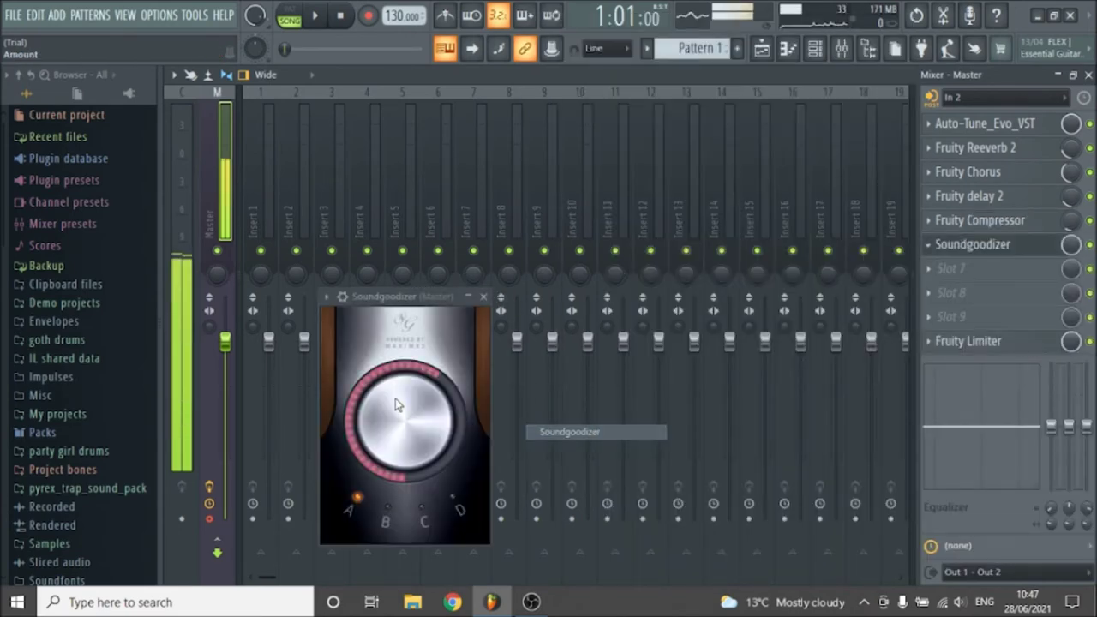
click(421, 511)
click(484, 297)
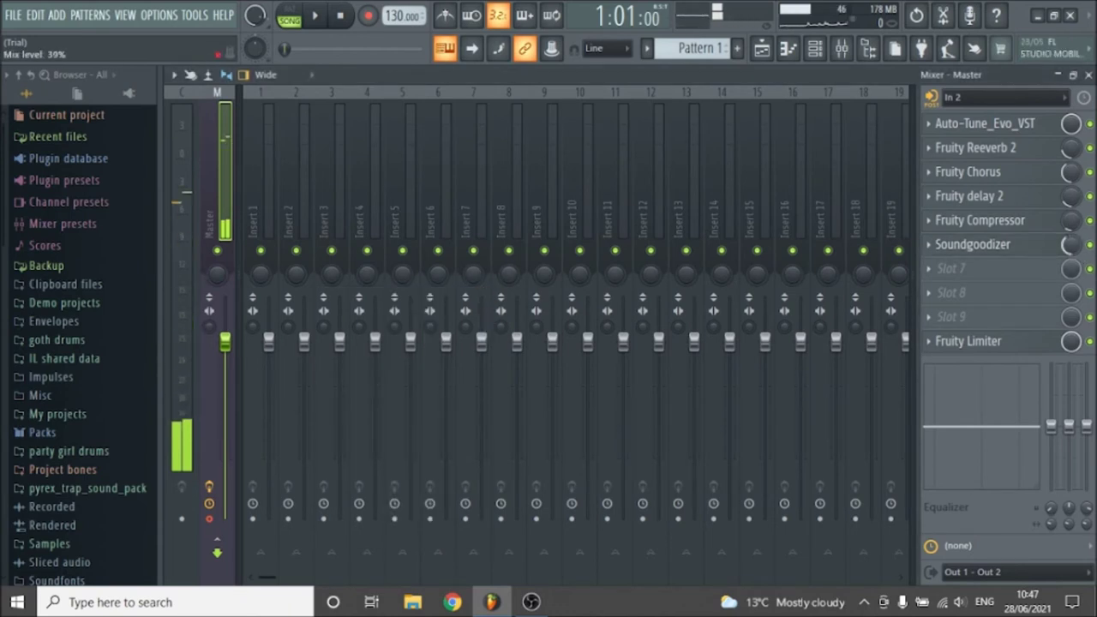
Load Maximus into slot 7 of the Master track and apply the De-esser narrow-band preset
click(965, 271)
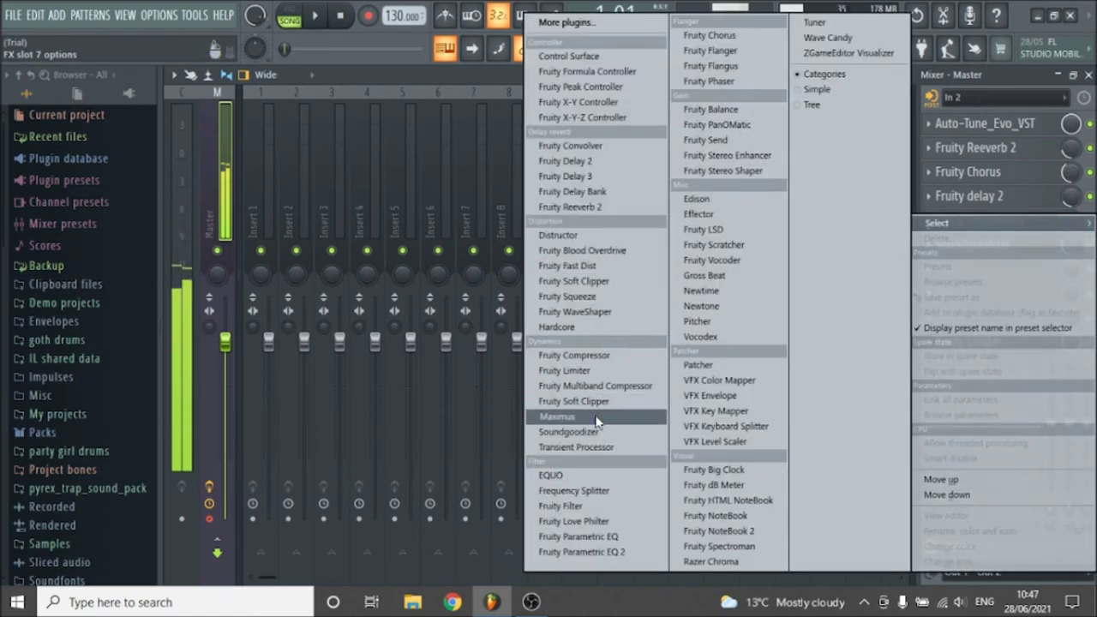
click(599, 417)
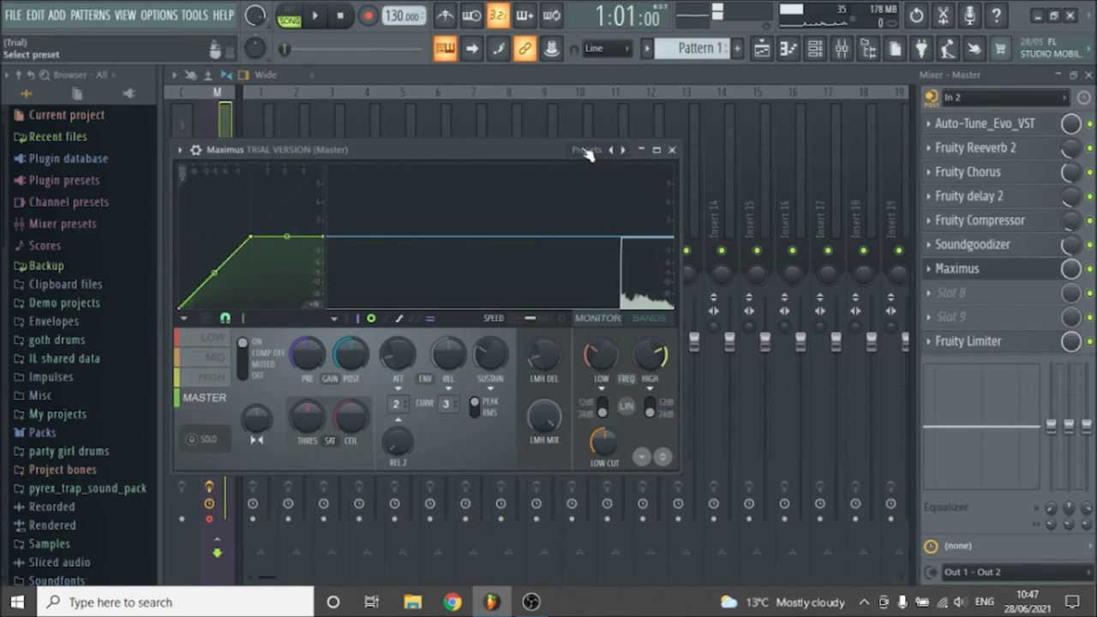
click(591, 151)
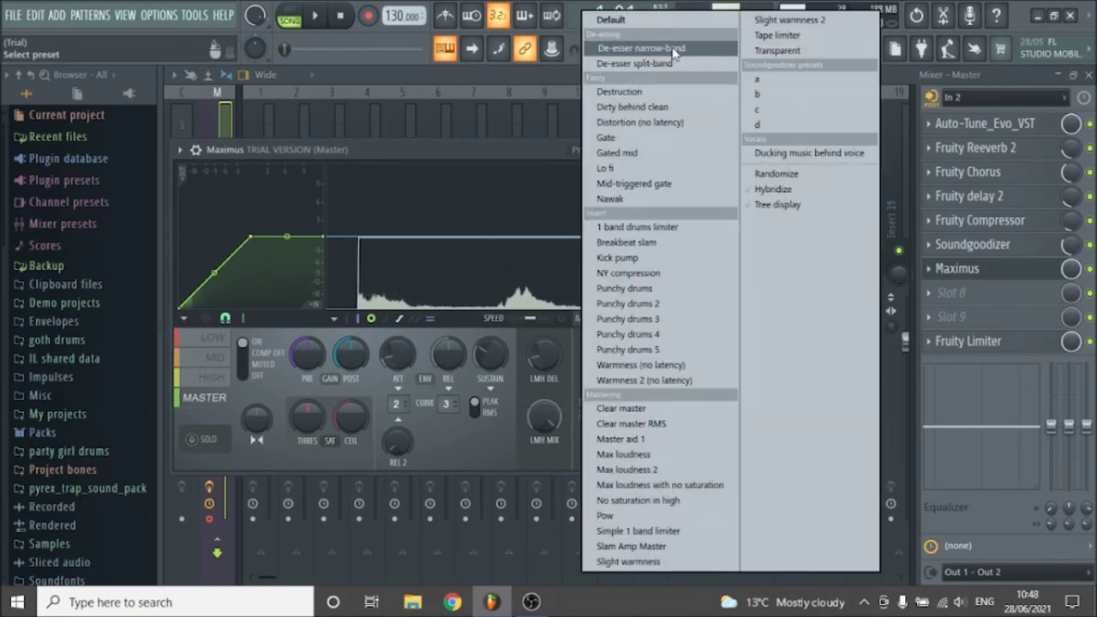
click(621, 49)
click(672, 151)
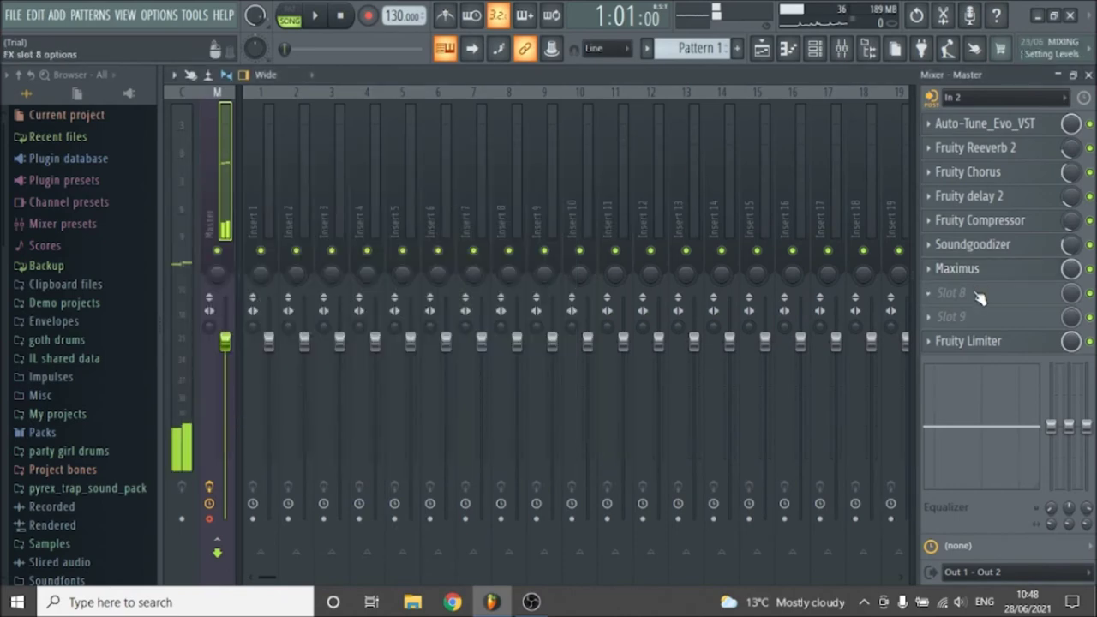
Load Fruity Parametric EQ 2 into slot 8 of the Master track and set band 1's type to High pass
click(980, 296)
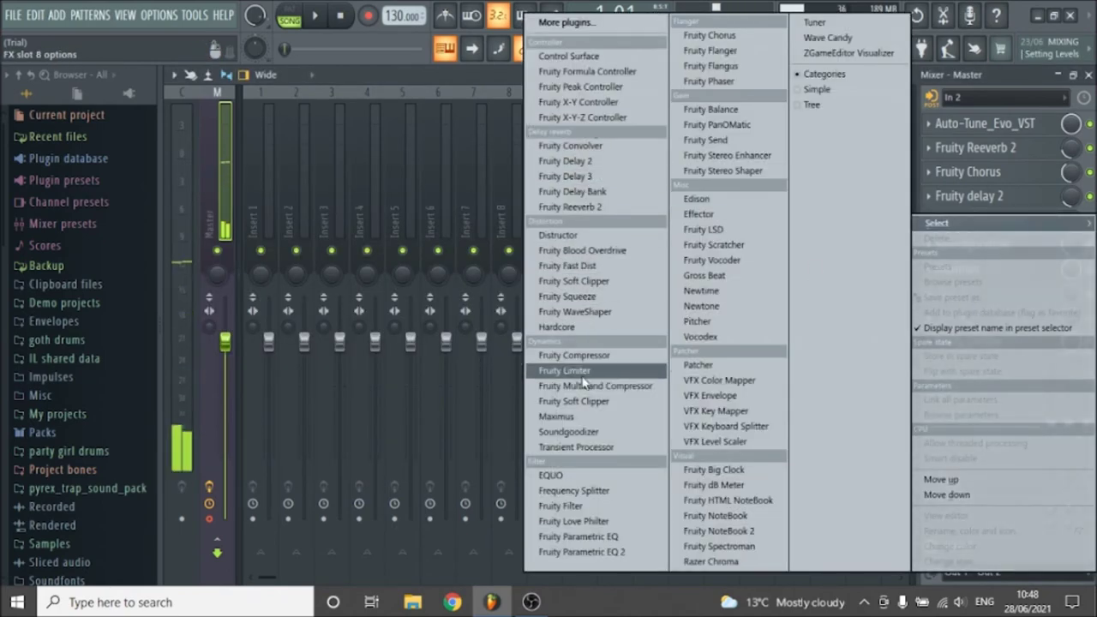
click(612, 553)
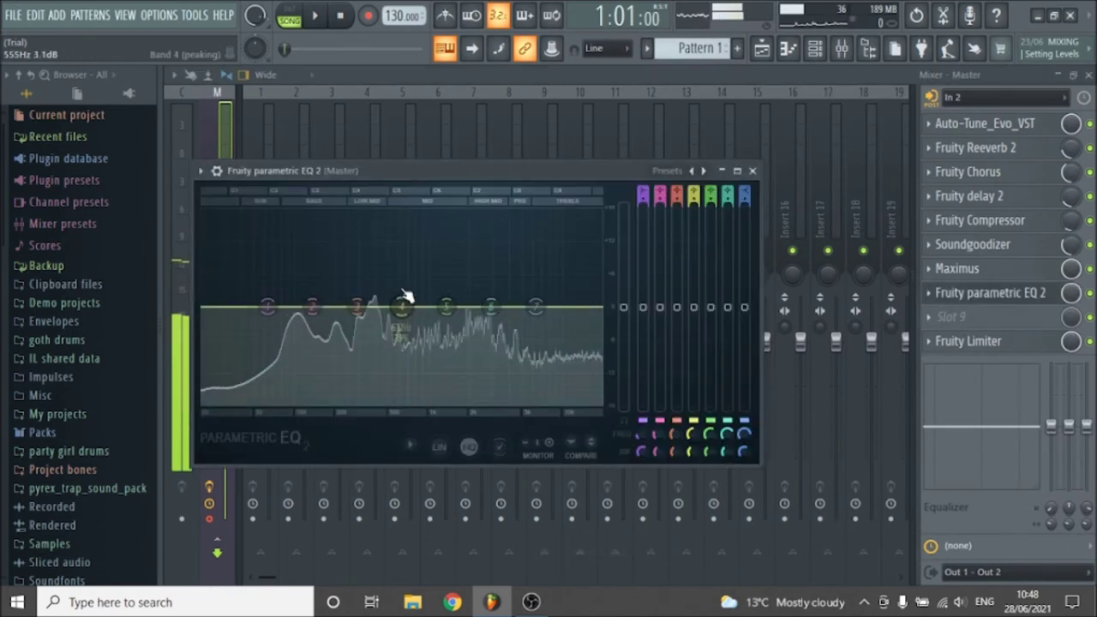
right_click(268, 307)
mouse_move(292, 349)
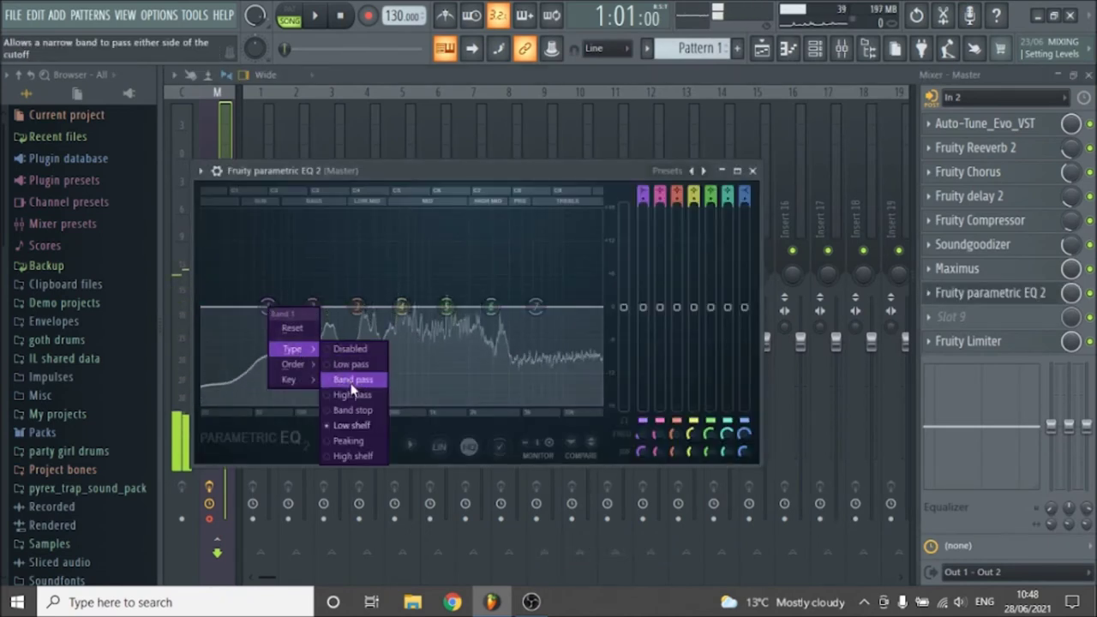
click(352, 395)
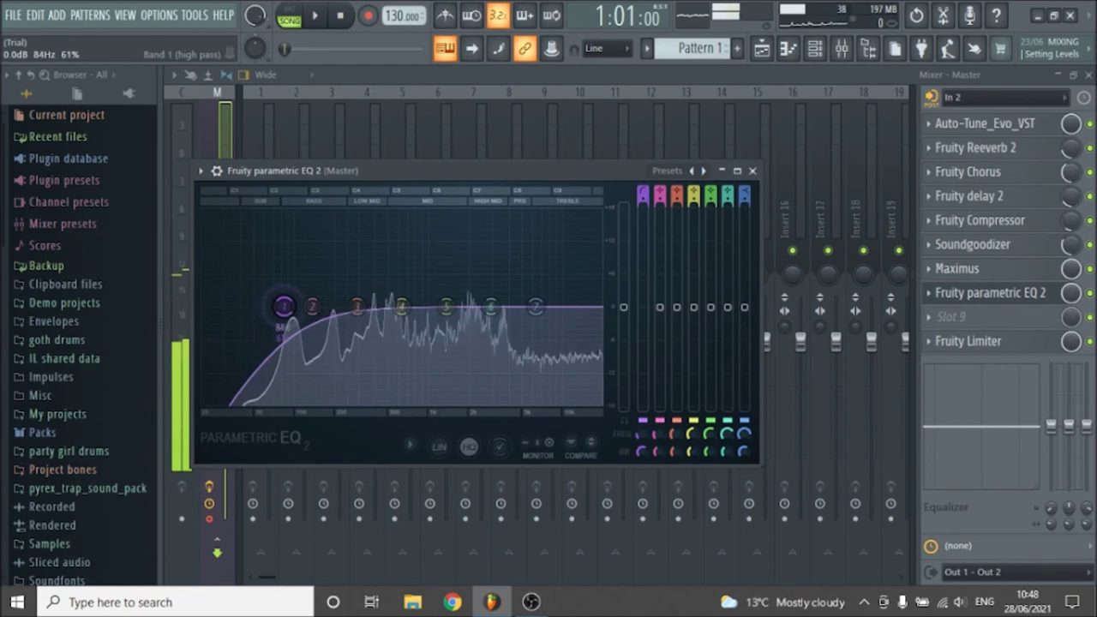
Raise band 7's high shelf to about 3 dB near 10 kHz and boost band 6 between 1 and 2 kHz, closing the EQ
drag(536, 307, 564, 294)
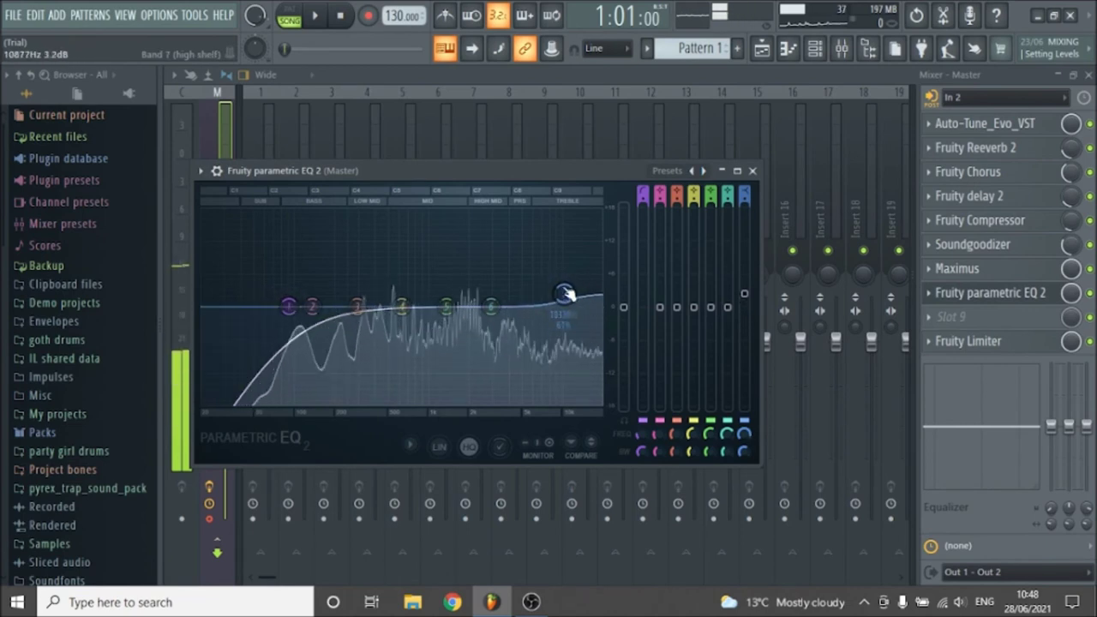
drag(491, 307, 454, 260)
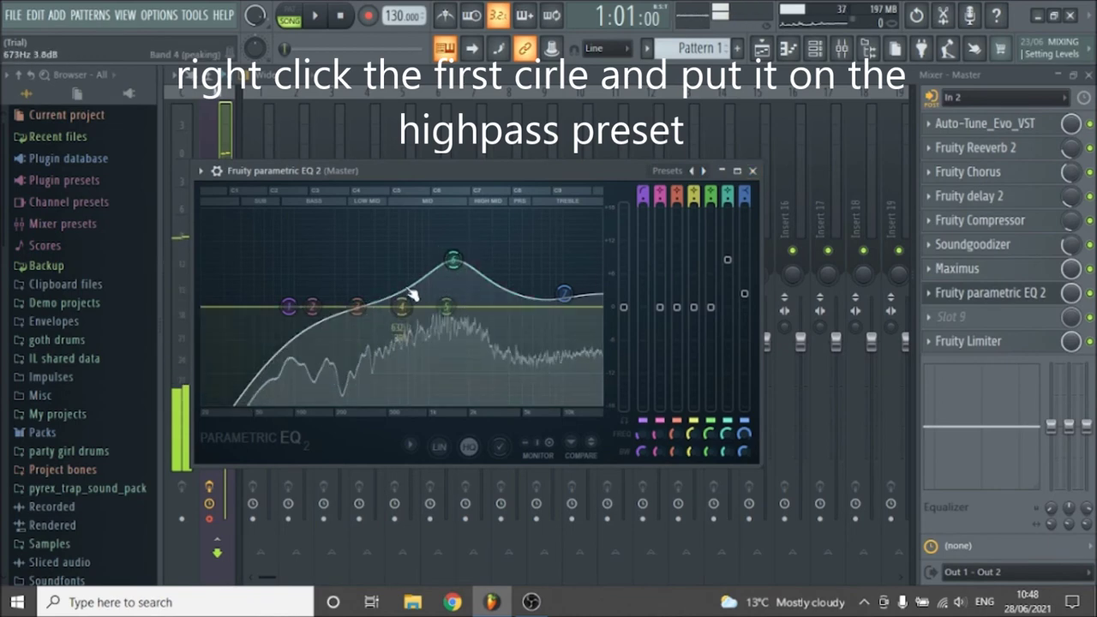
click(754, 171)
Load a second Fruity Parametric EQ 2 into slot 9 and apply the Vocal Presence preset
right_click(969, 316)
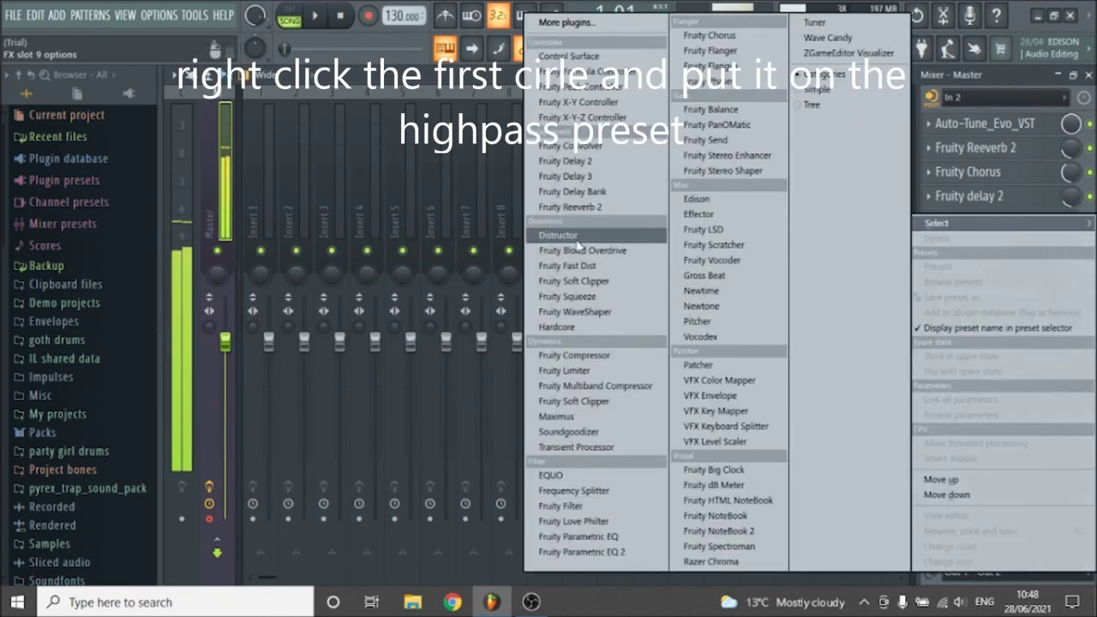
click(592, 552)
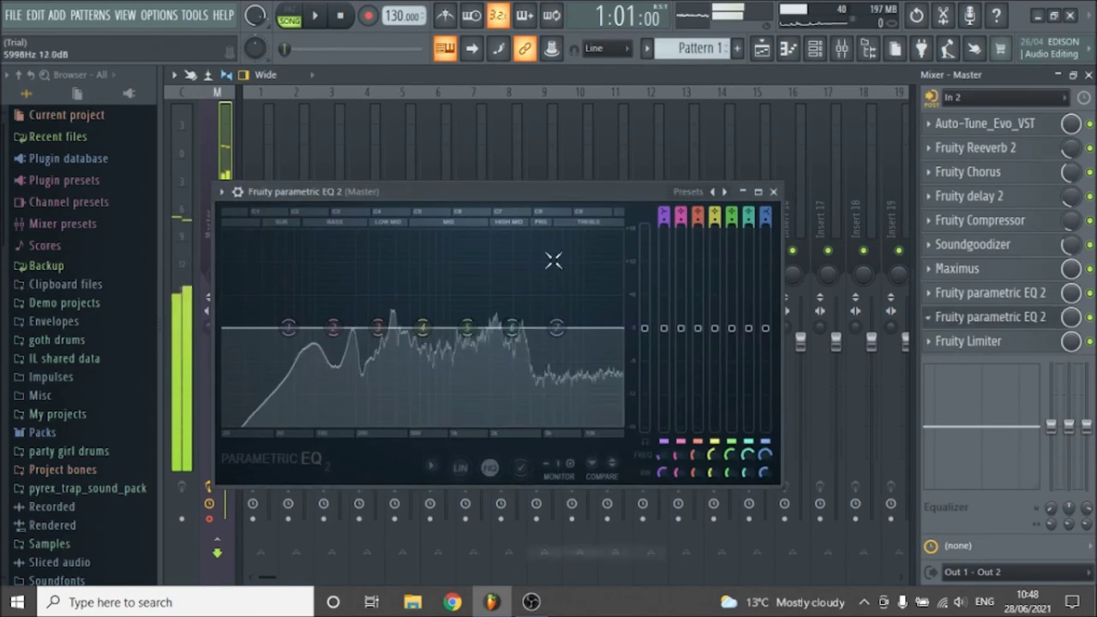
click(689, 191)
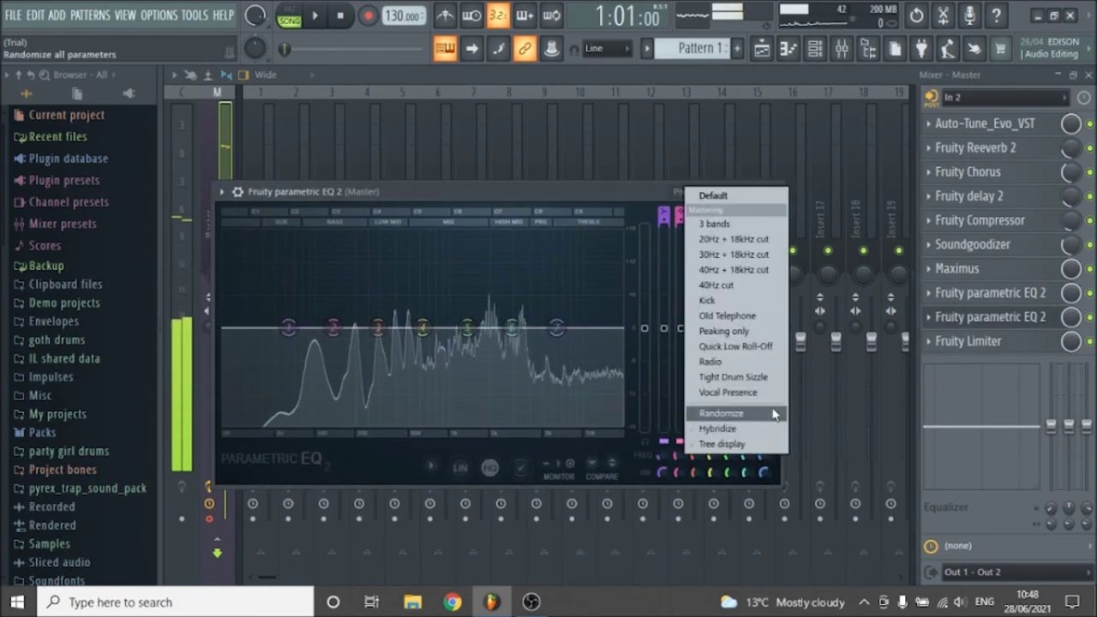
click(759, 394)
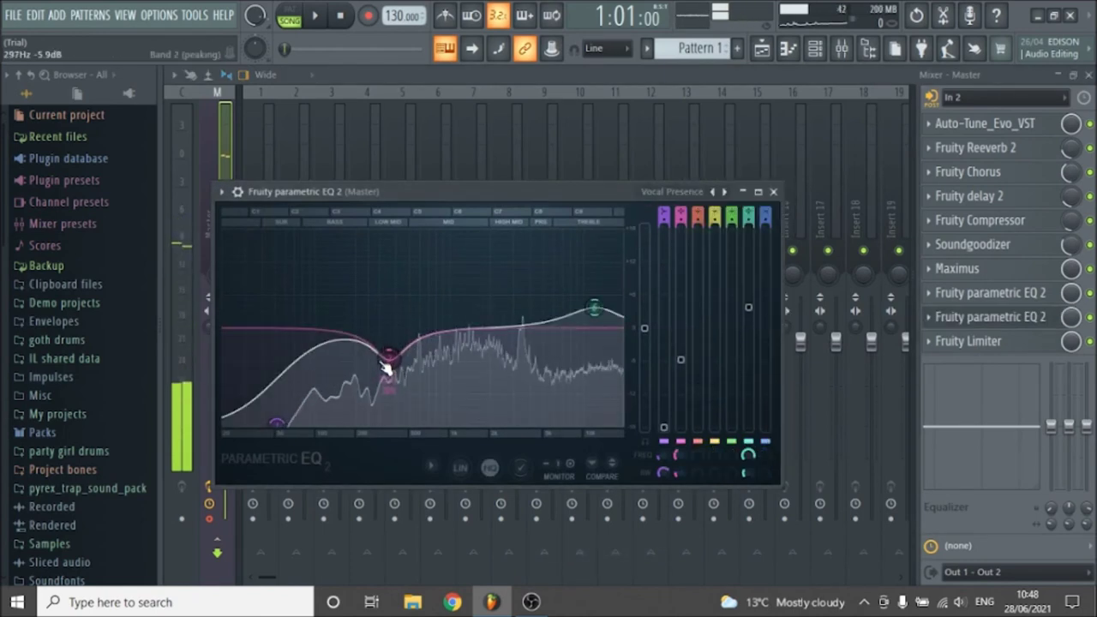
Narrow band 2's cut at about 463 Hz and -5.1 dB, and shift the low cut higher and band 6's boost to about 2 kHz
scroll(386, 367, down, 5)
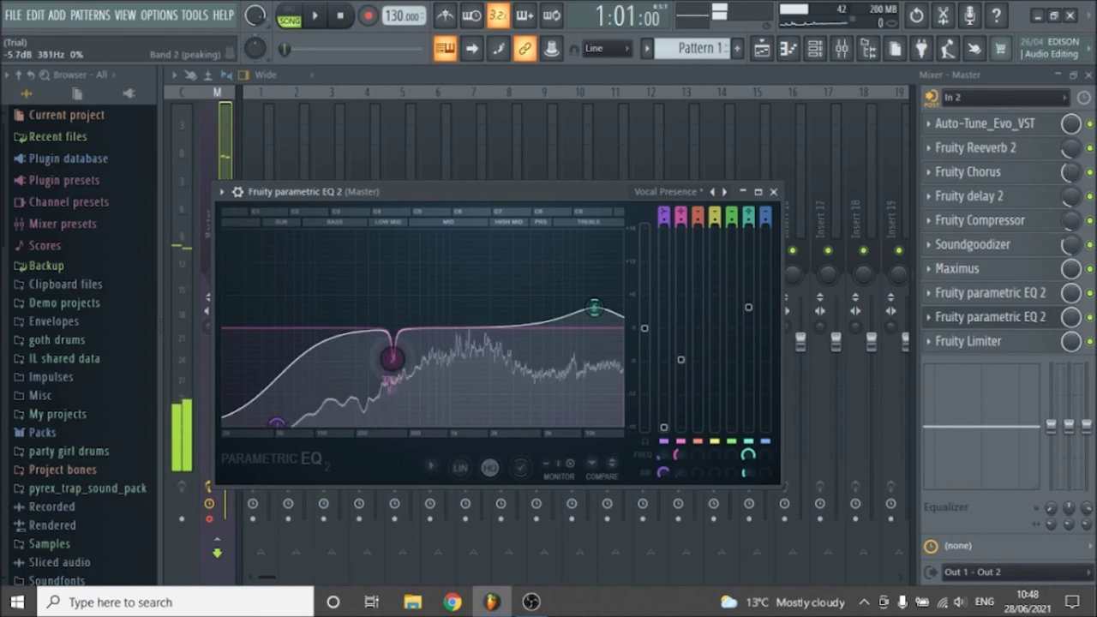
mouse_move(391, 358)
mouse_down()
mouse_move(400, 345)
mouse_move(406, 355)
mouse_up()
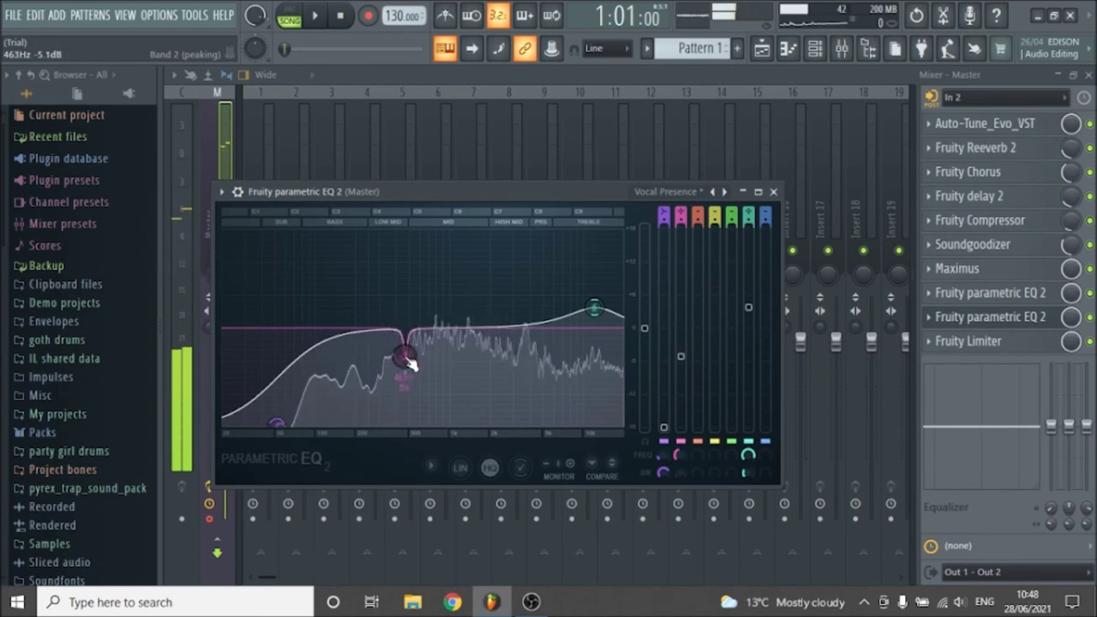
drag(594, 307, 495, 293)
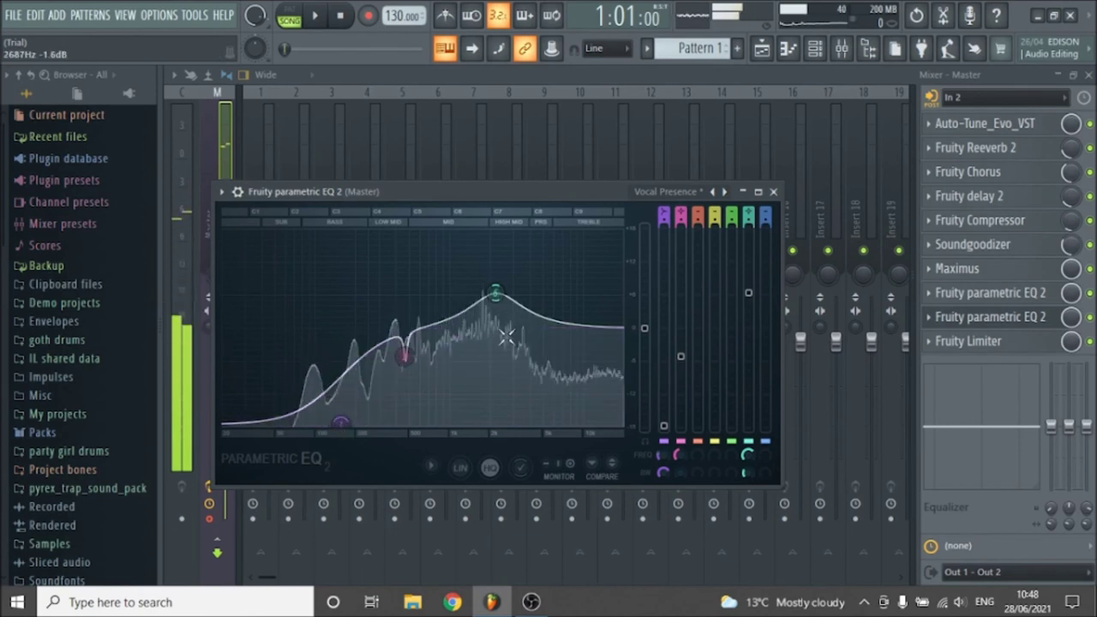
click(773, 191)
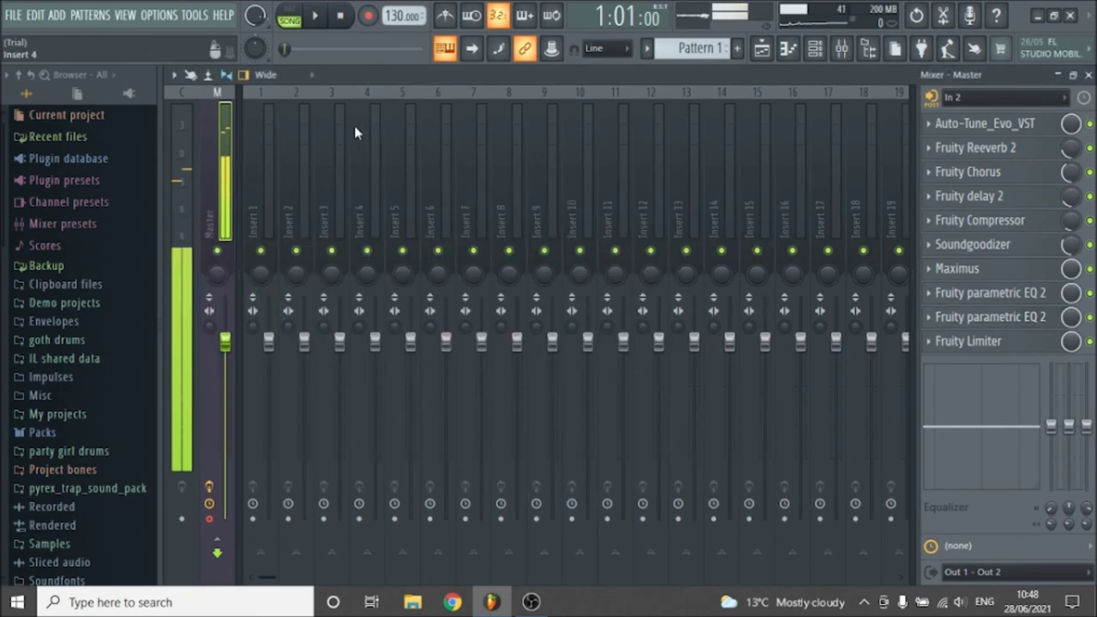
Open the Playlist and mute Track 1
click(131, 17)
click(142, 51)
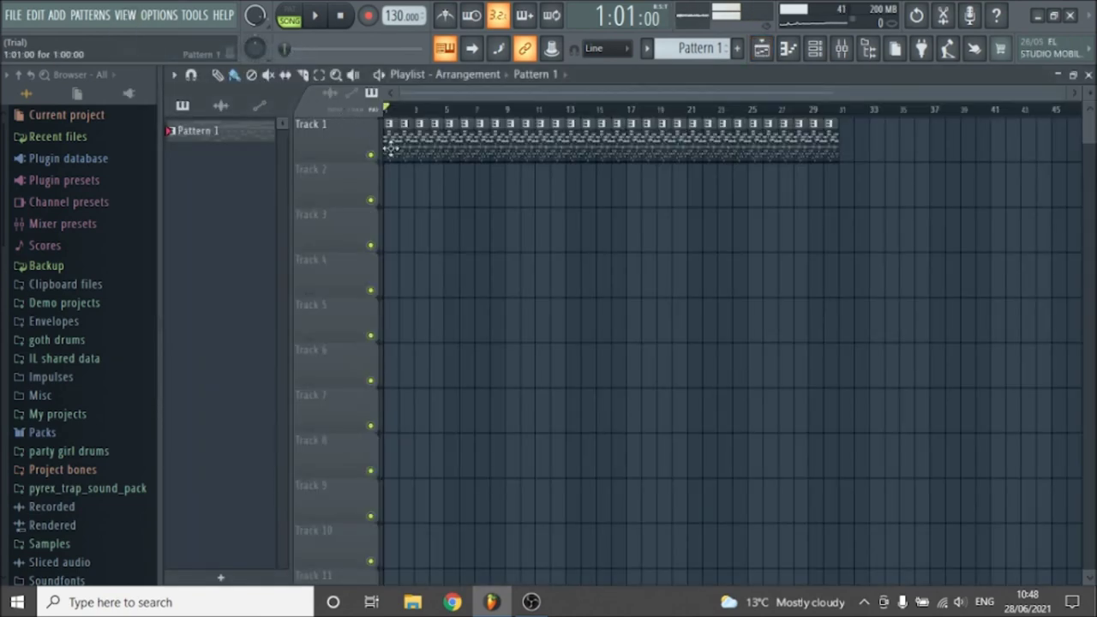
click(372, 156)
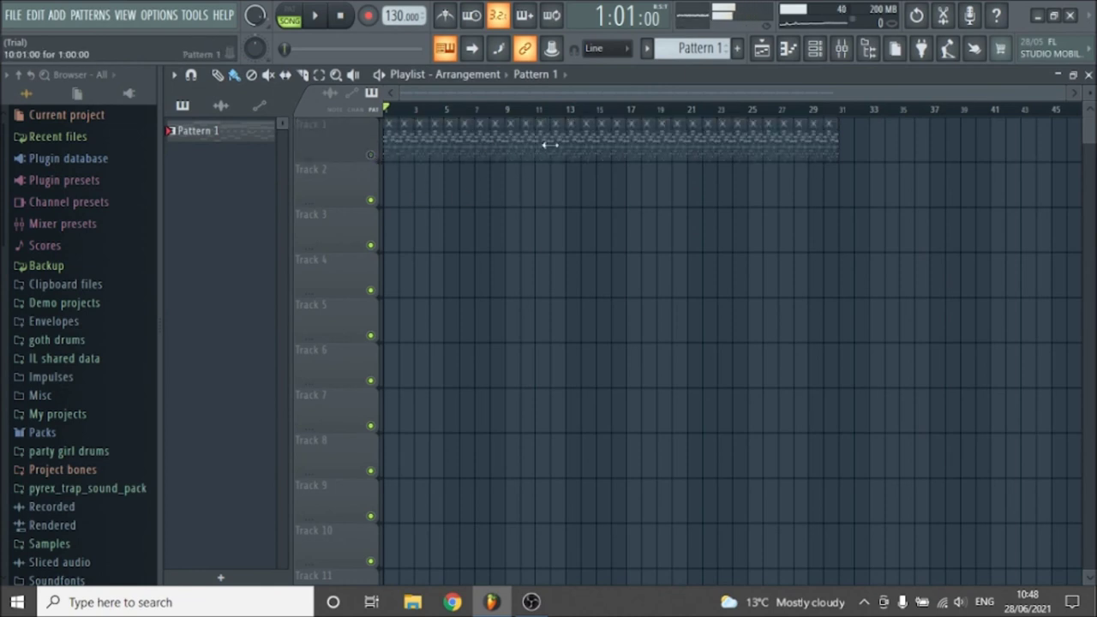
Arm recording and start song playback to record the microphone from the beginning of the song
click(369, 18)
click(720, 134)
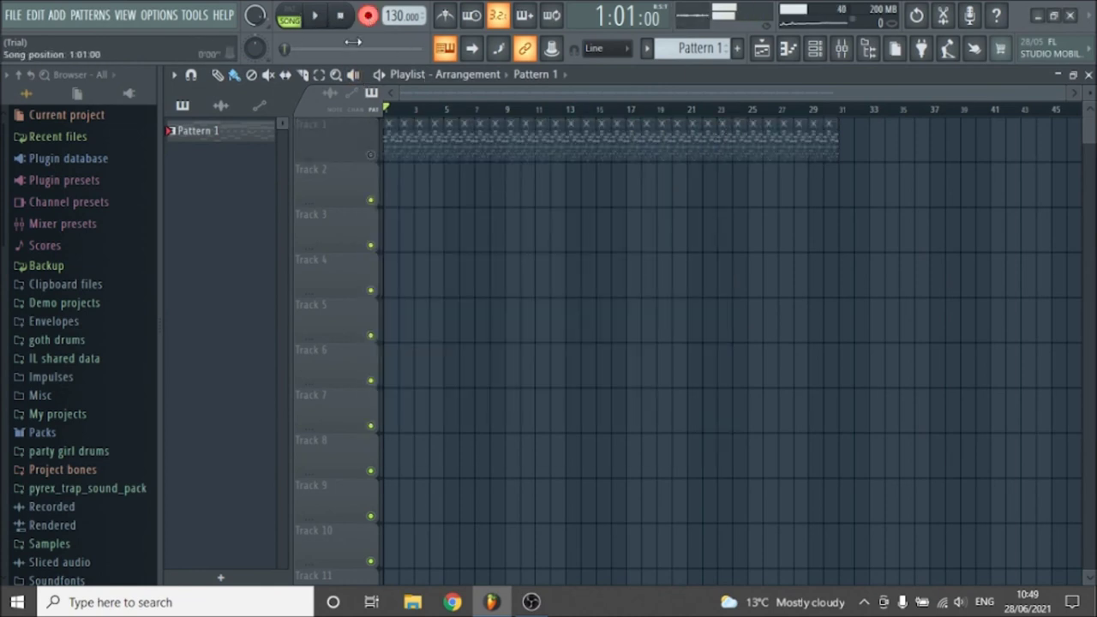
click(316, 19)
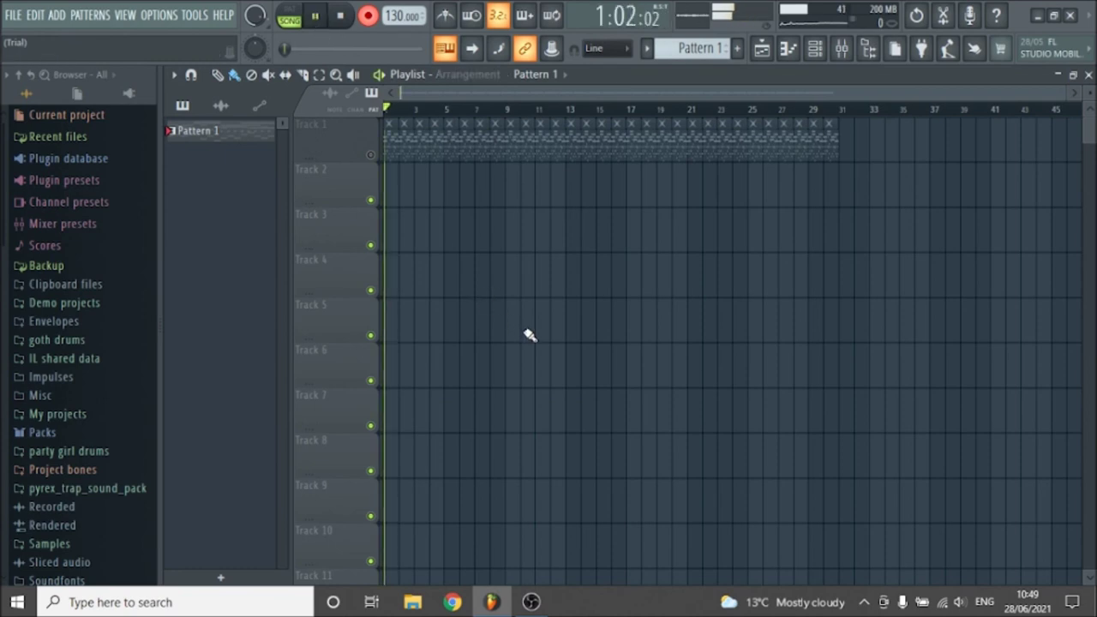